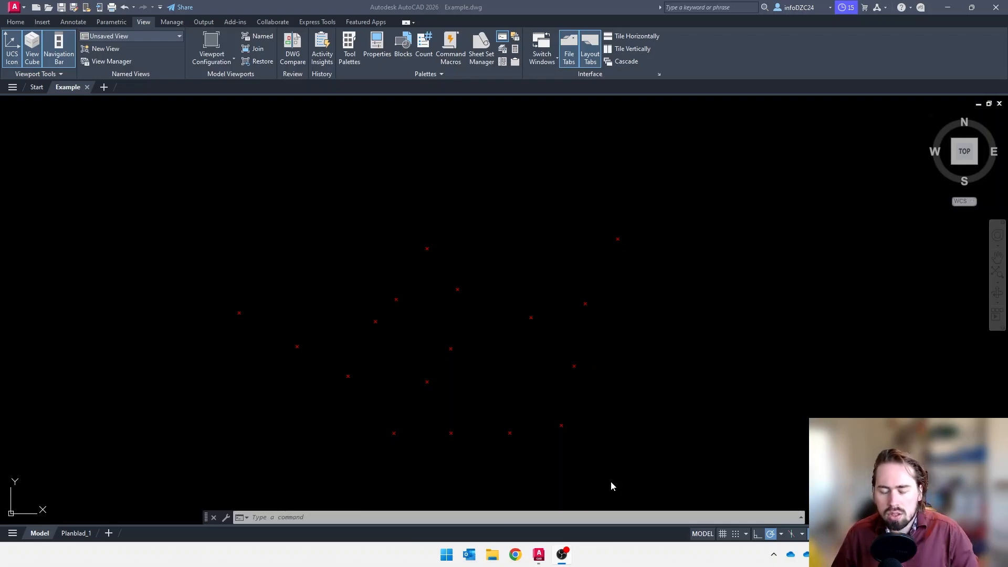
Start a new data extraction with the DATAEXTRACTION command and save its extraction file as Example
left_click(635, 373)
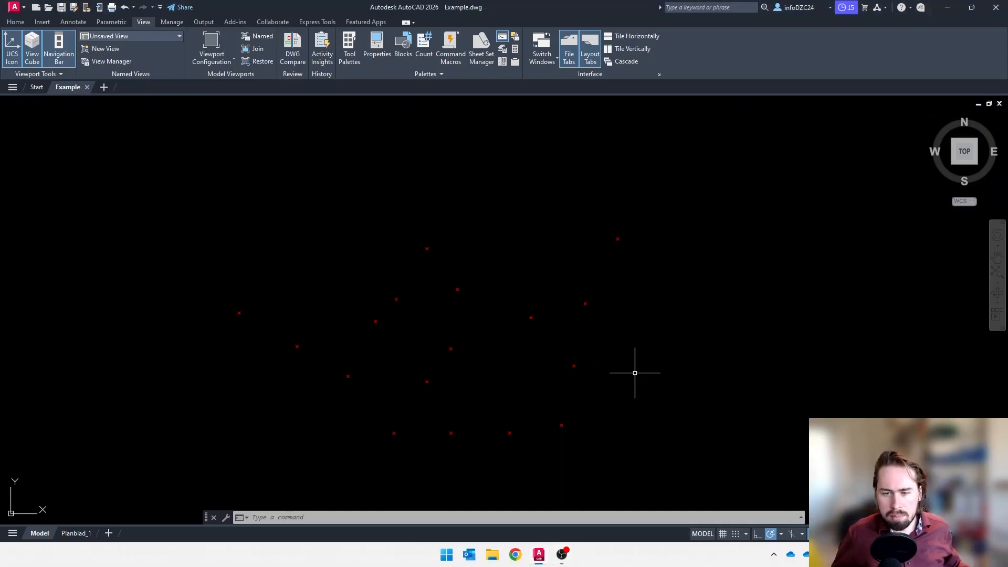
type("data")
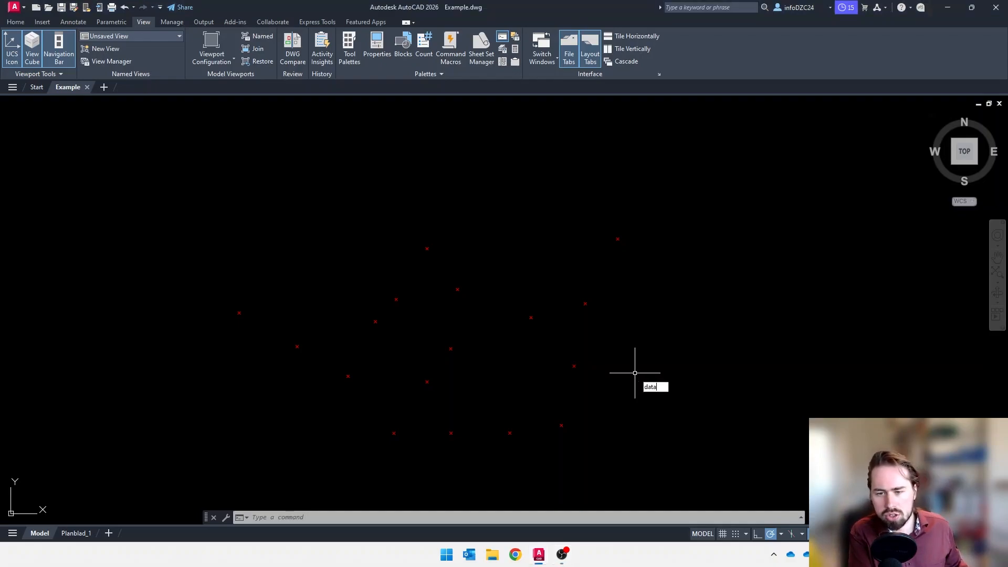
type("extractin")
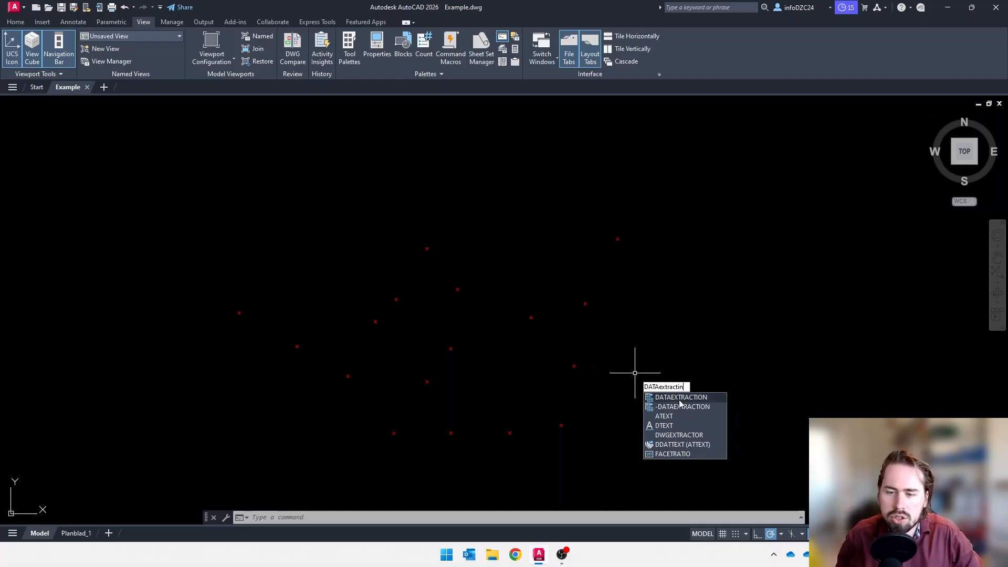
key("Return")
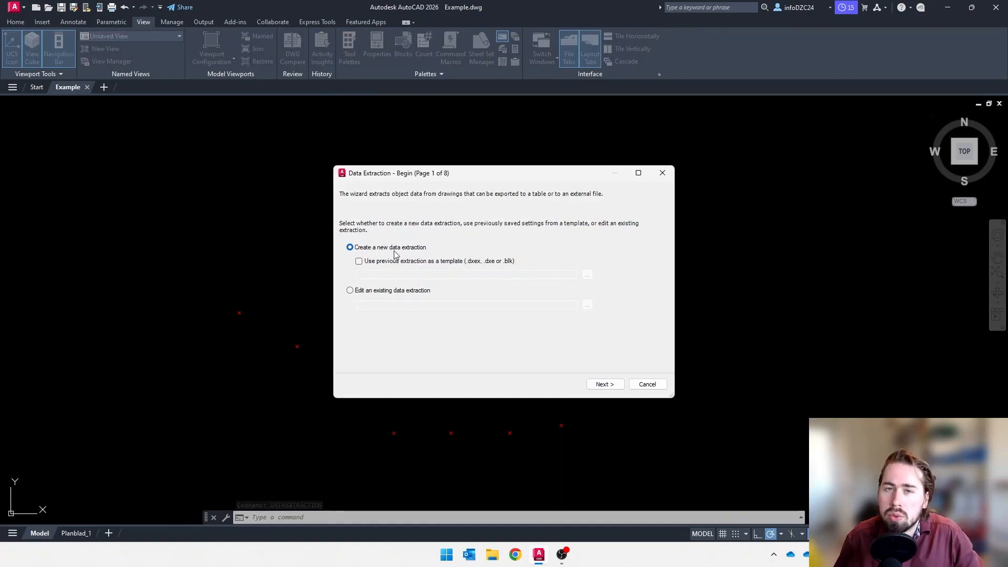
left_click(605, 385)
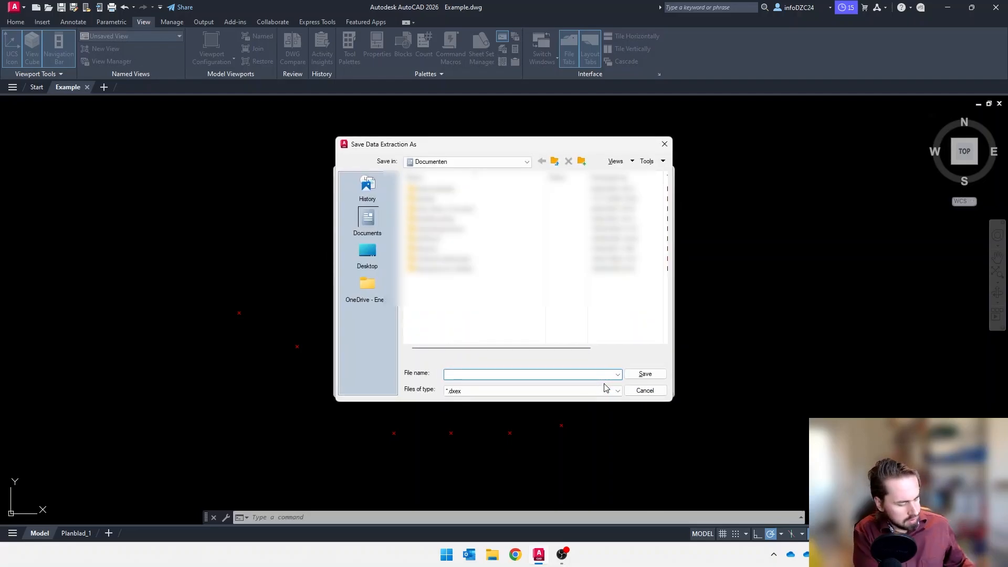
type("Example")
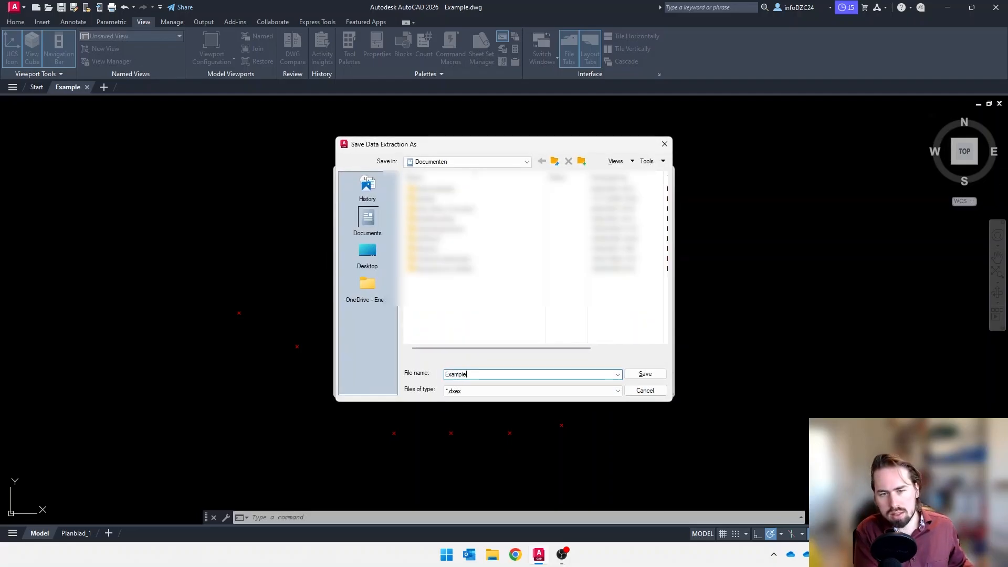
key("Return")
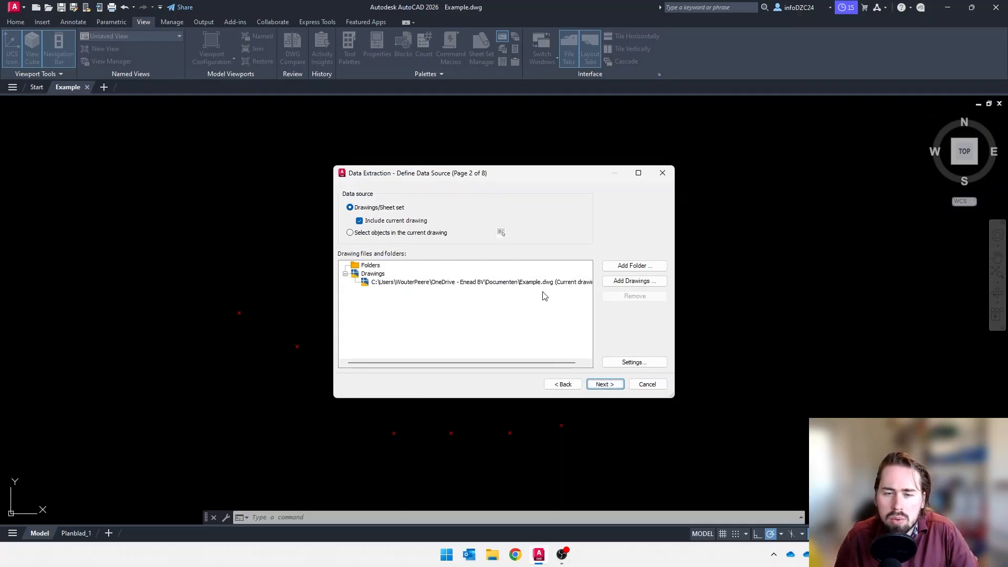
Set the data source to selected objects in the current drawing and select all the red cross markers
left_click(438, 233)
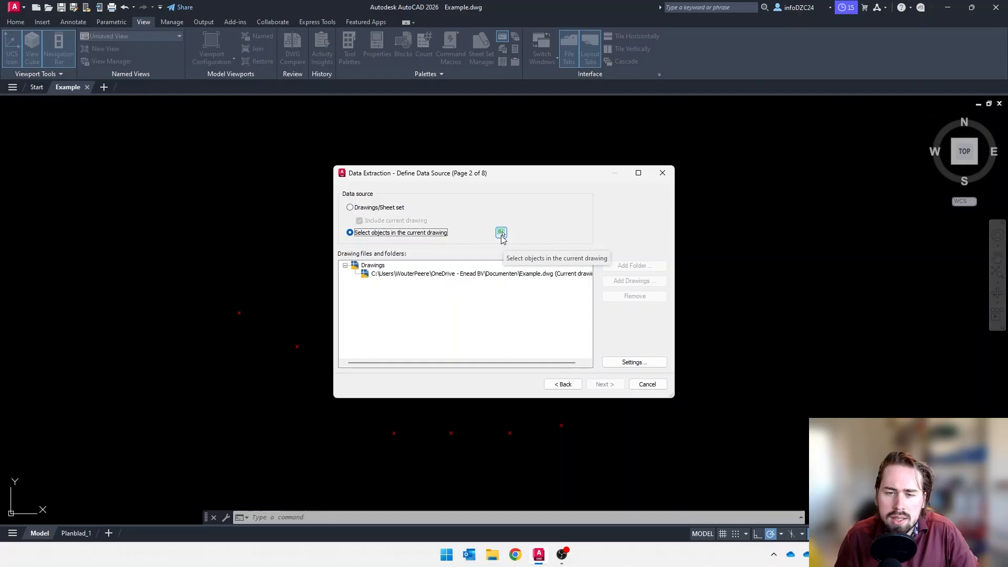
left_click(501, 233)
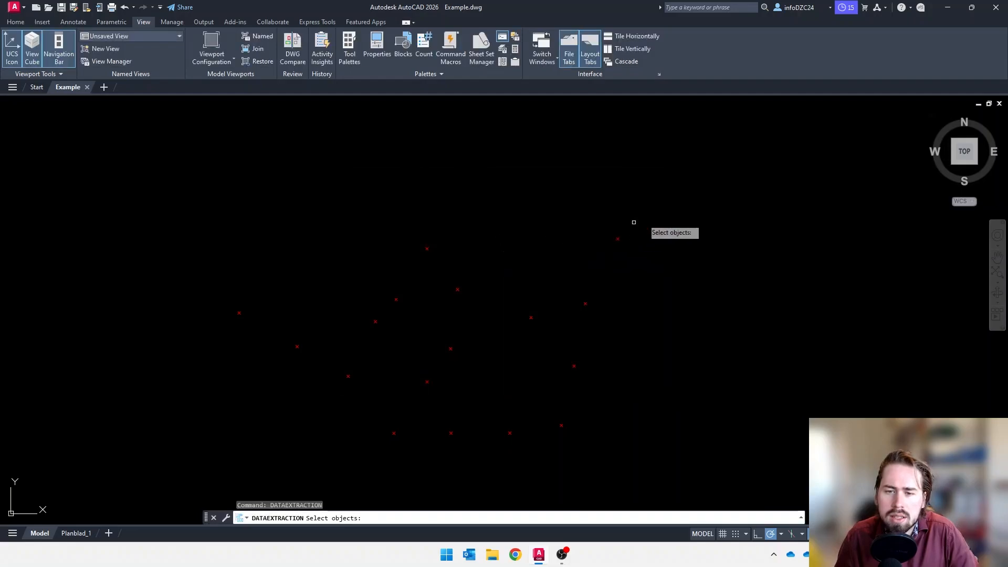
left_click(671, 203)
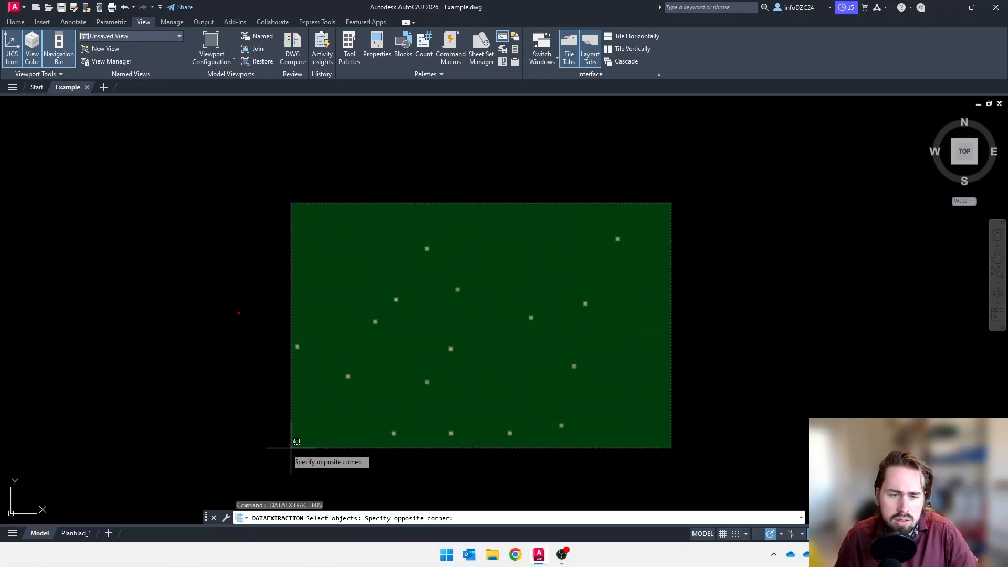
left_click(226, 447)
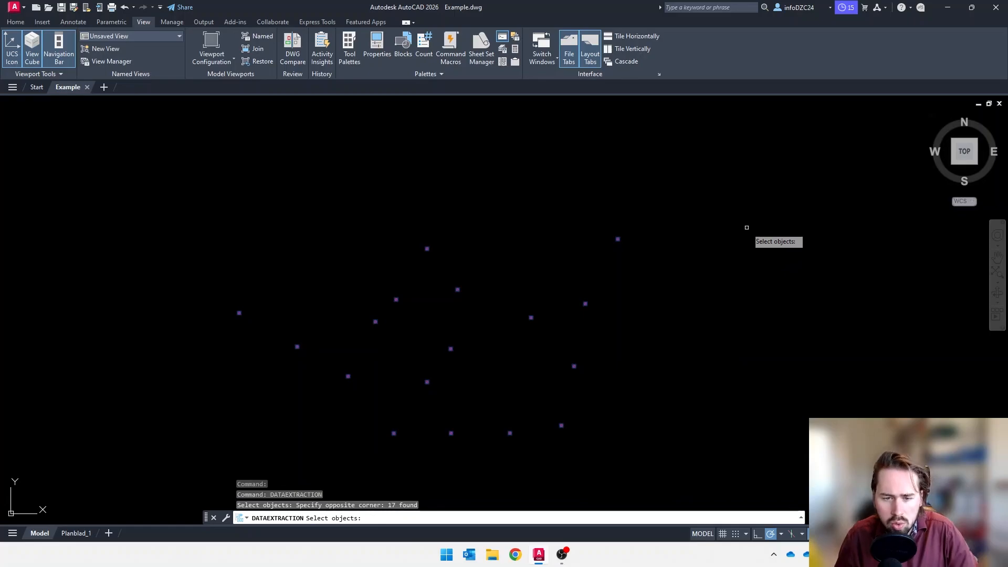
key("Return")
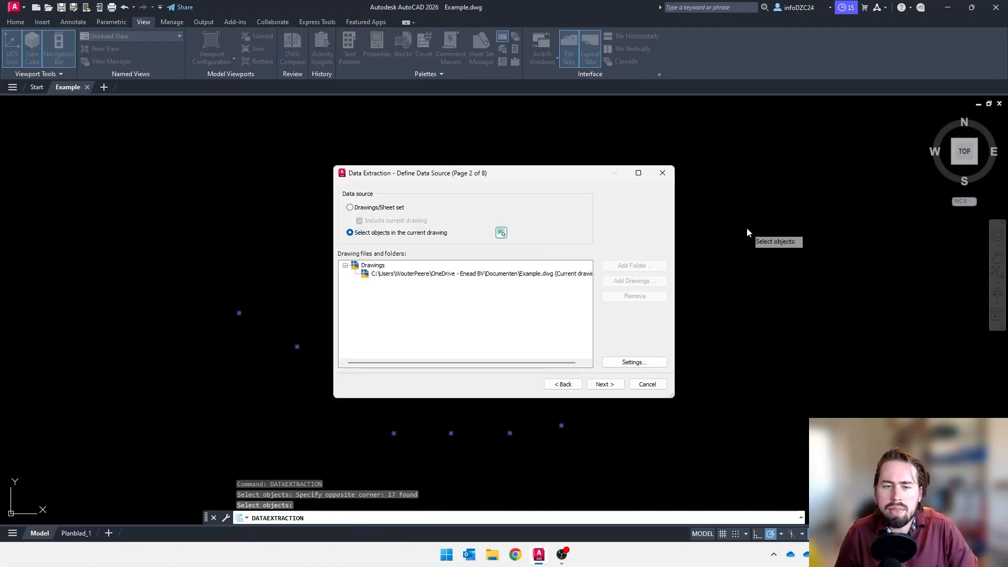
left_click(603, 387)
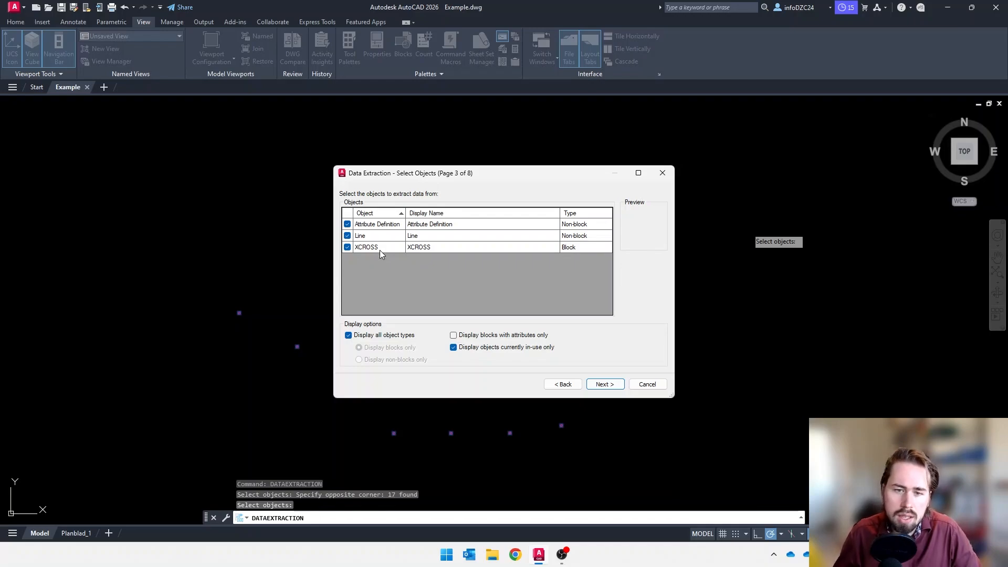
Exclude the Line and Attribute Definition objects from the extraction, keeping only the XCROSS block
left_click(347, 236)
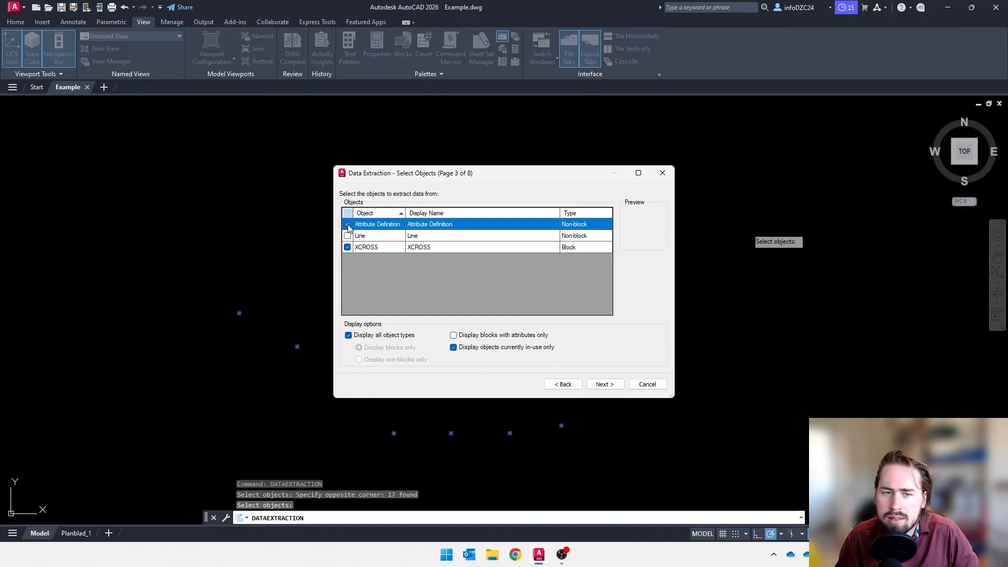
left_click(347, 225)
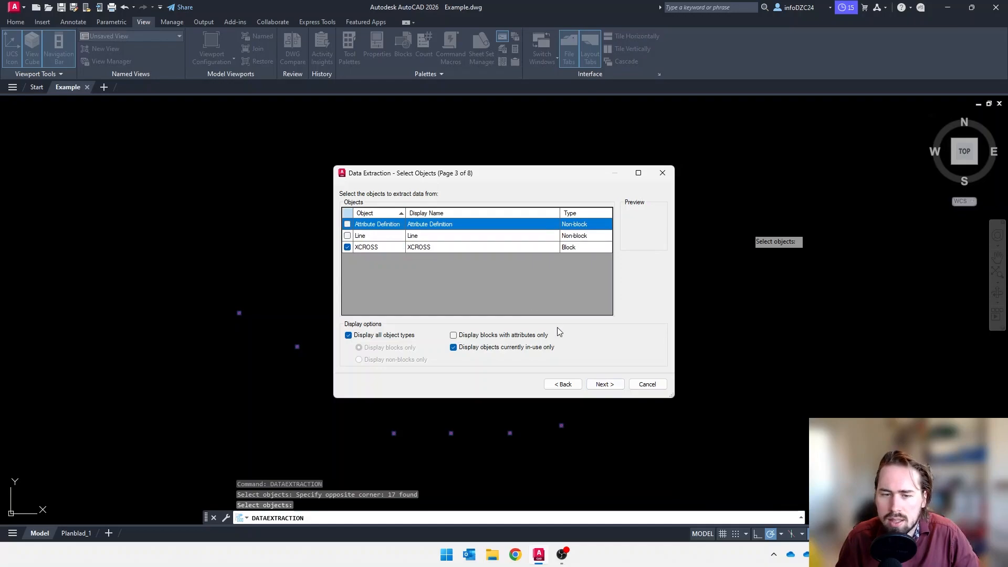
left_click(603, 386)
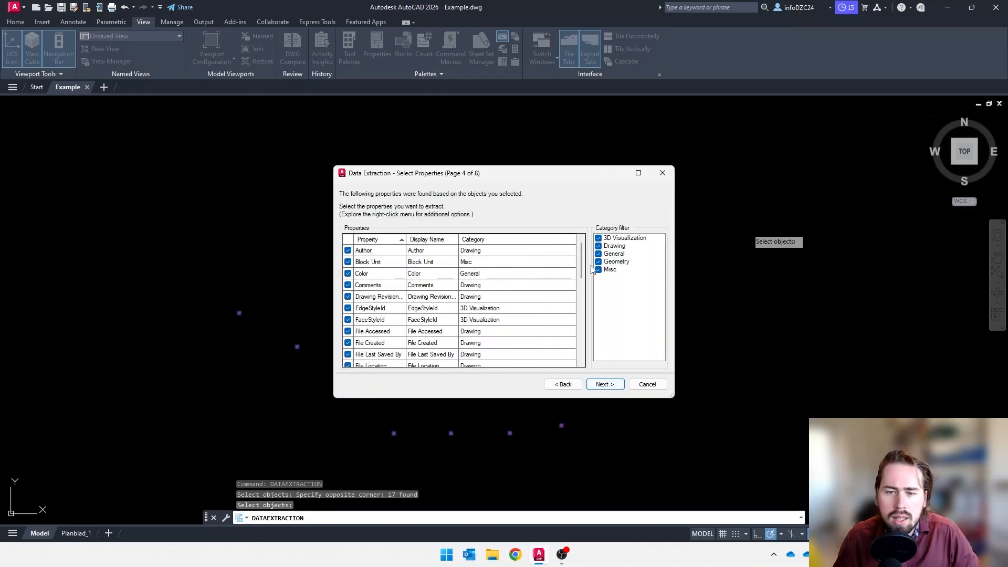
Filter the extractable properties to the Geometry category only, turning off Misc, General, Drawing and 3D Visualization
left_click_drag(583, 273, 577, 341)
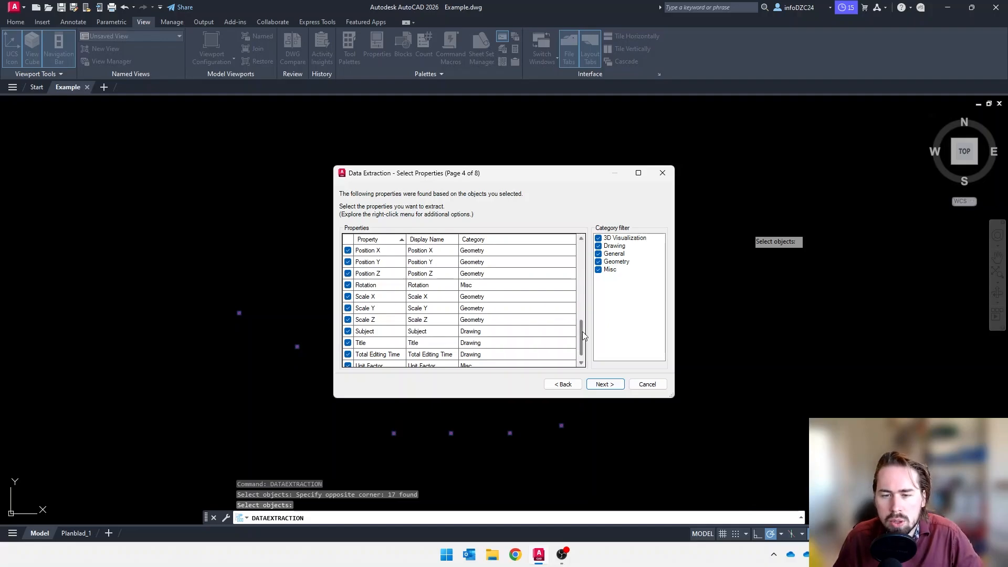
left_click_drag(582, 333, 582, 326)
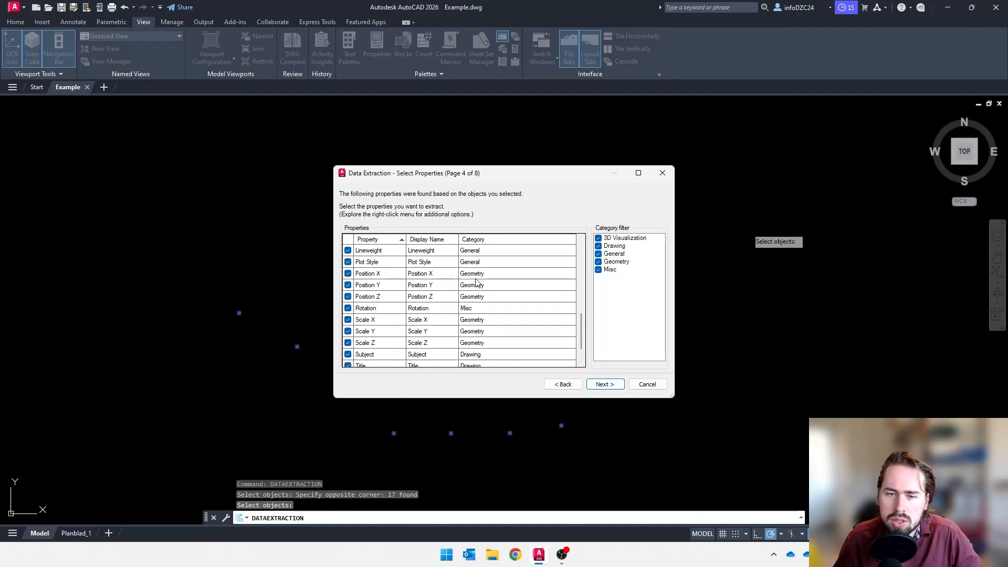
left_click(598, 270)
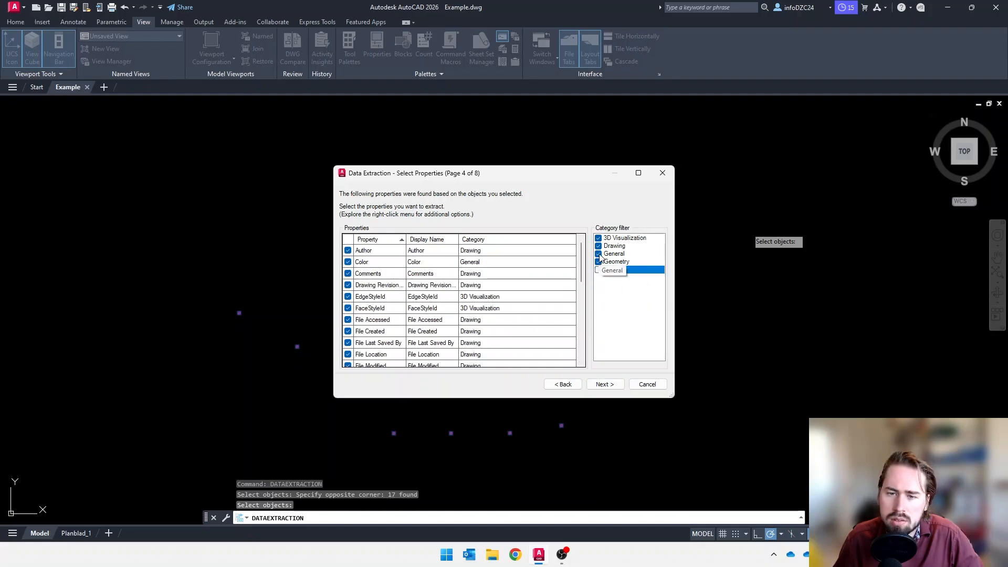
left_click(598, 253)
left_click(598, 246)
left_click(598, 238)
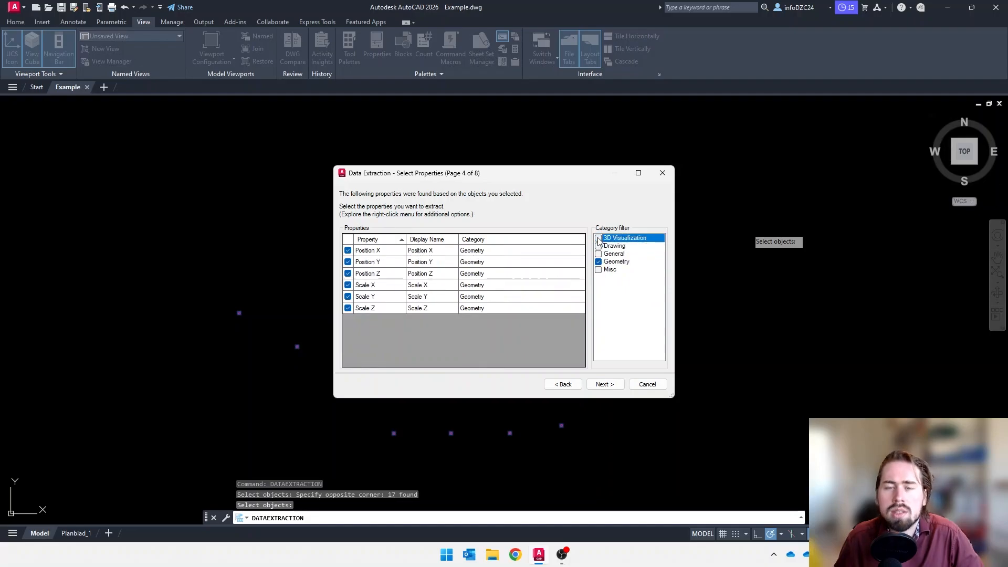
Exclude Scale X, Scale Y, Scale Z and Position Z so only Position X and Position Y are extracted
left_click(349, 285)
left_click(349, 297)
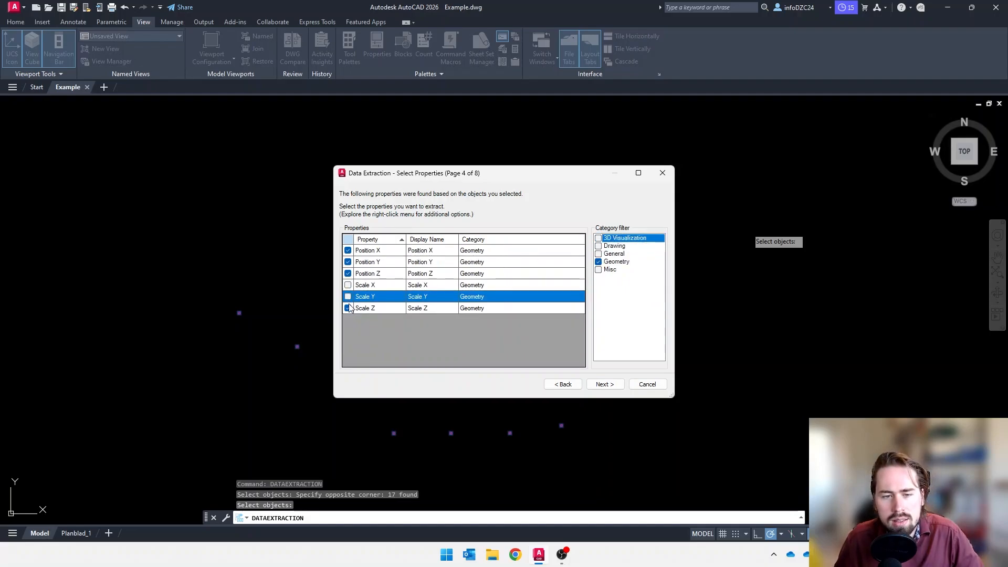
left_click(349, 308)
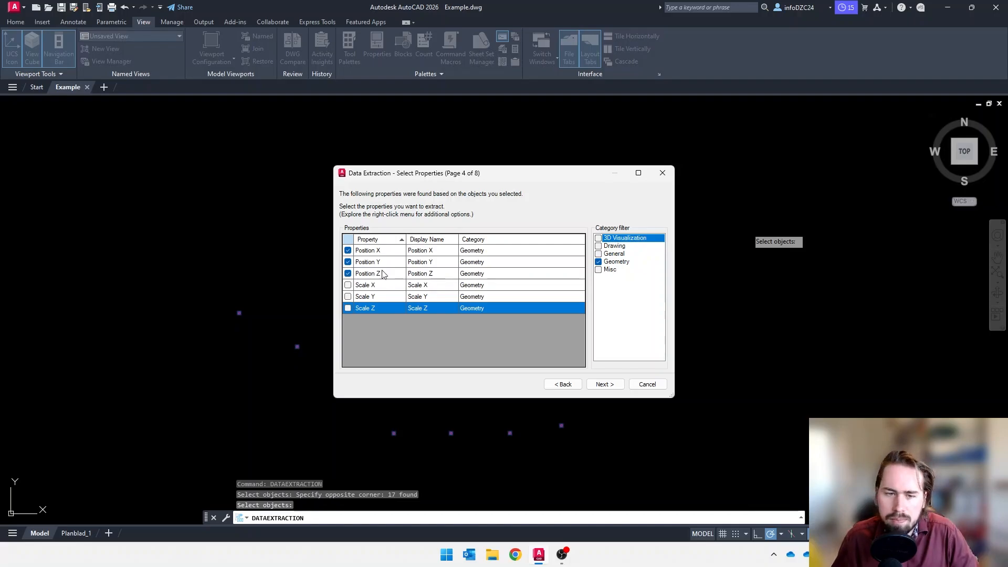
left_click(349, 274)
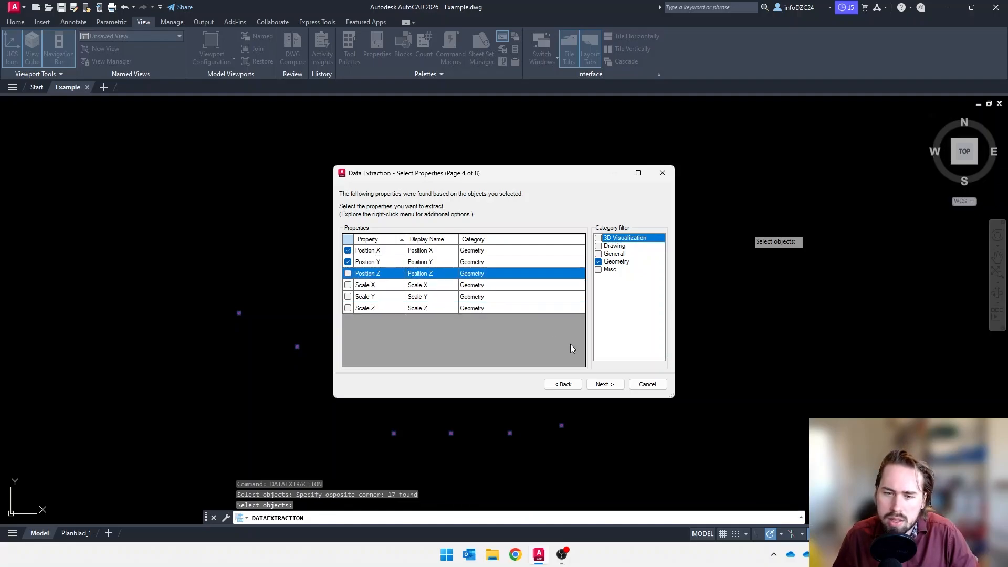
left_click(614, 389)
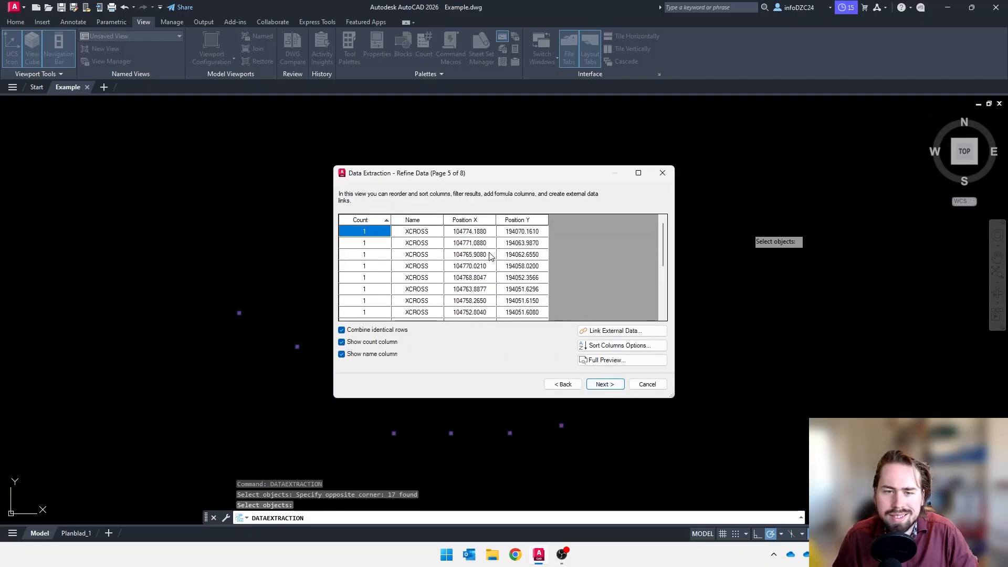
Hide the name and count columns in the refined data table and accept it
scroll(481, 247, "down", 1)
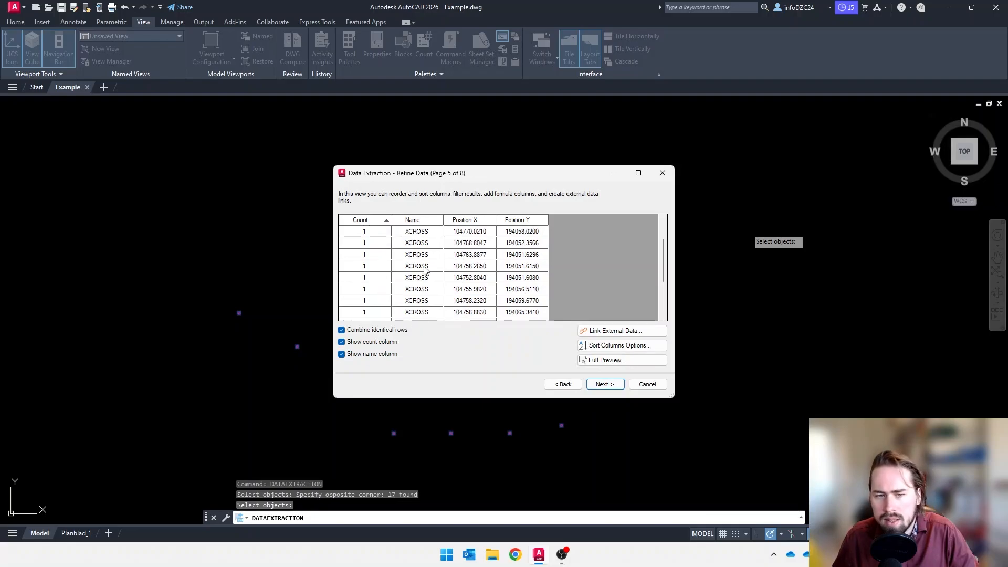
left_click(342, 354)
left_click(342, 343)
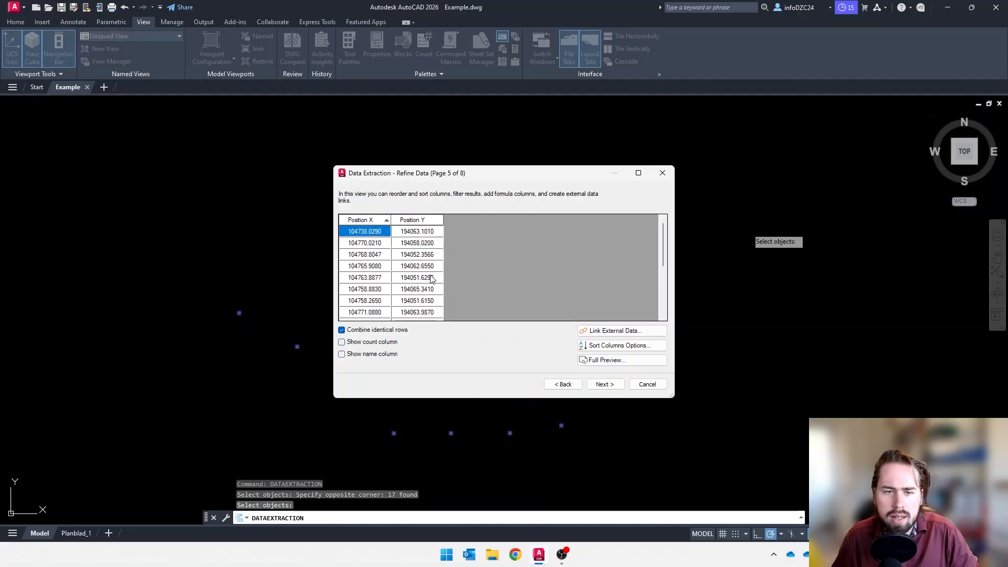
left_click(604, 385)
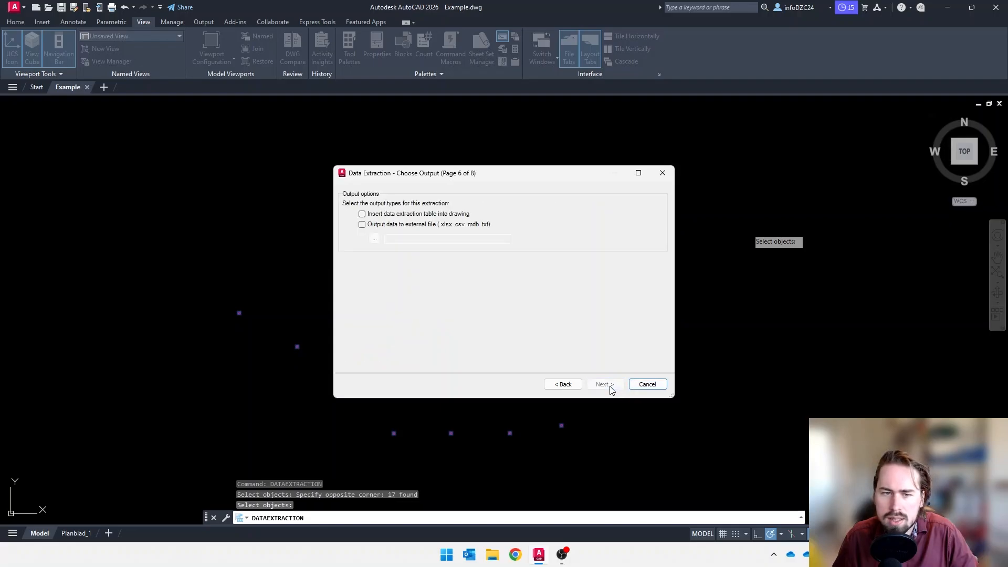
Output the extracted data to an external CSV file named Example.csv in Documenten and complete the extraction
left_click(402, 227)
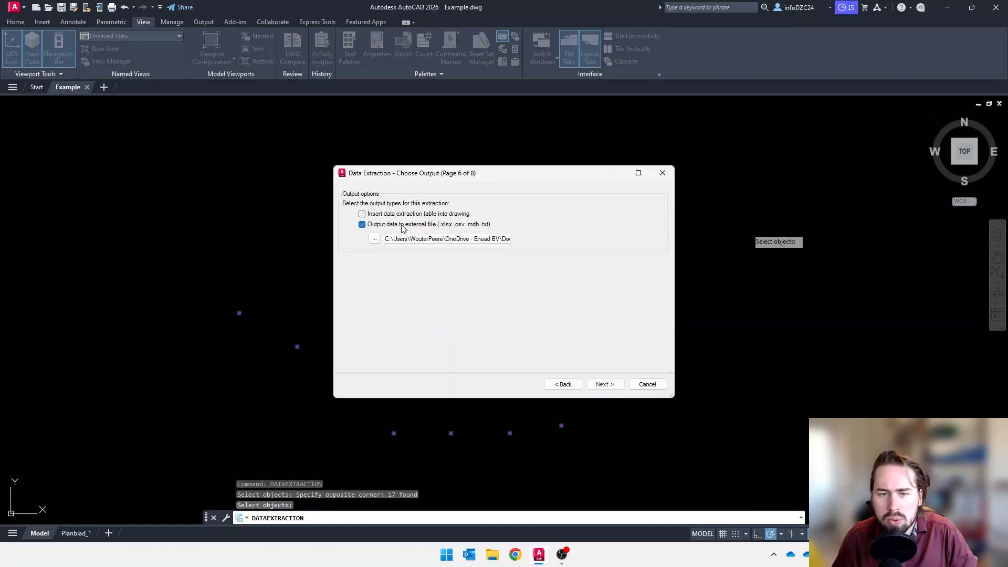
left_click(375, 242)
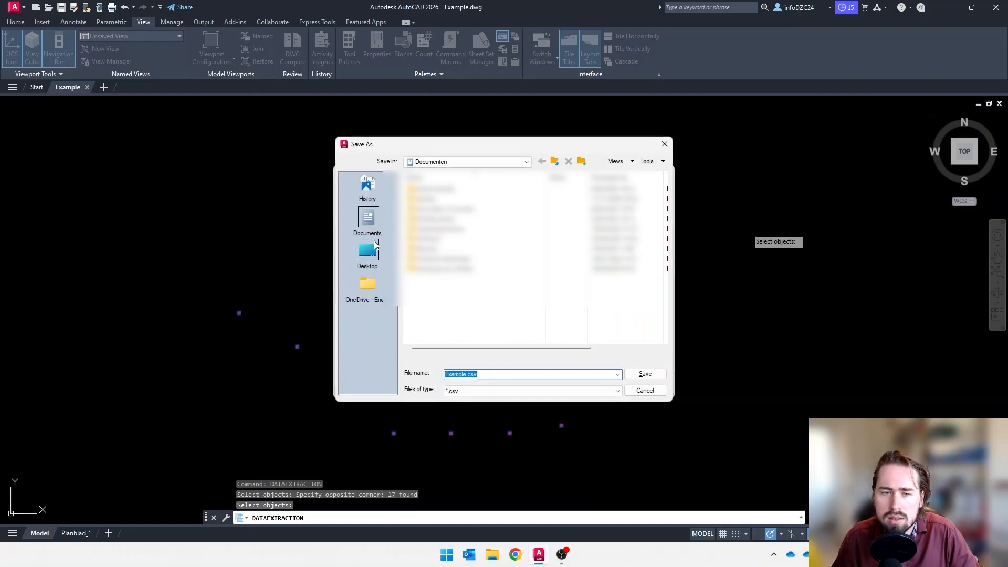
left_click(470, 397)
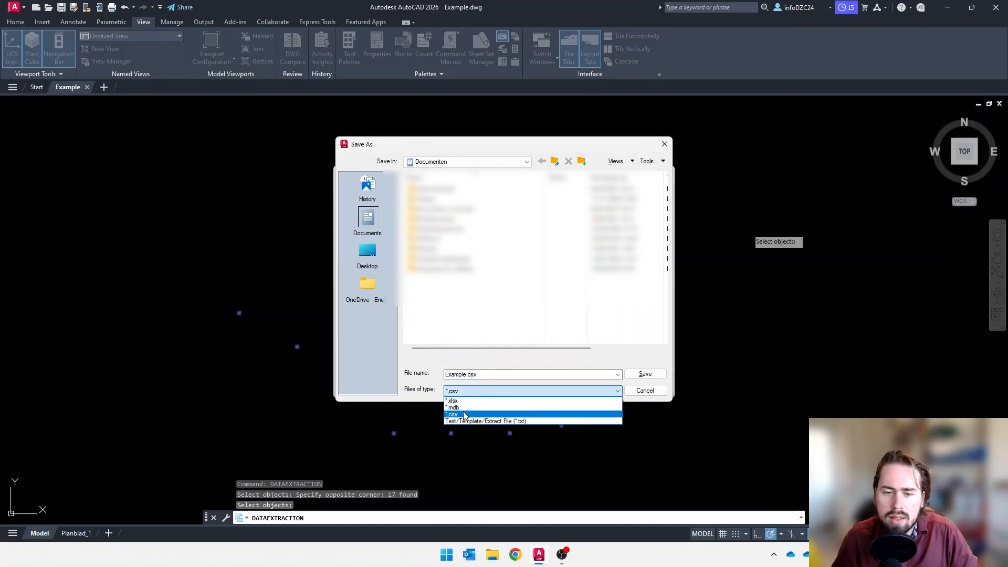
left_click(464, 415)
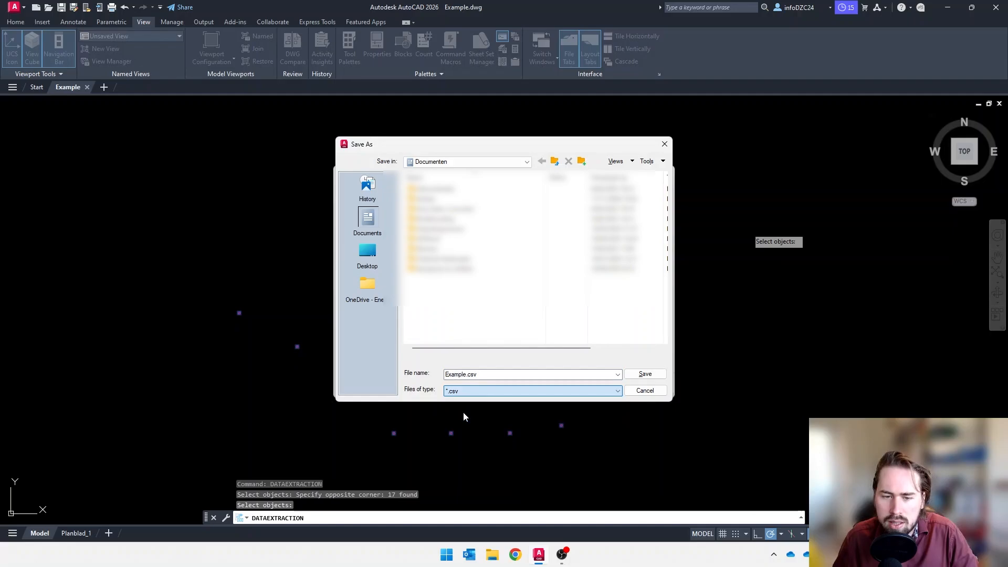
left_click(653, 379)
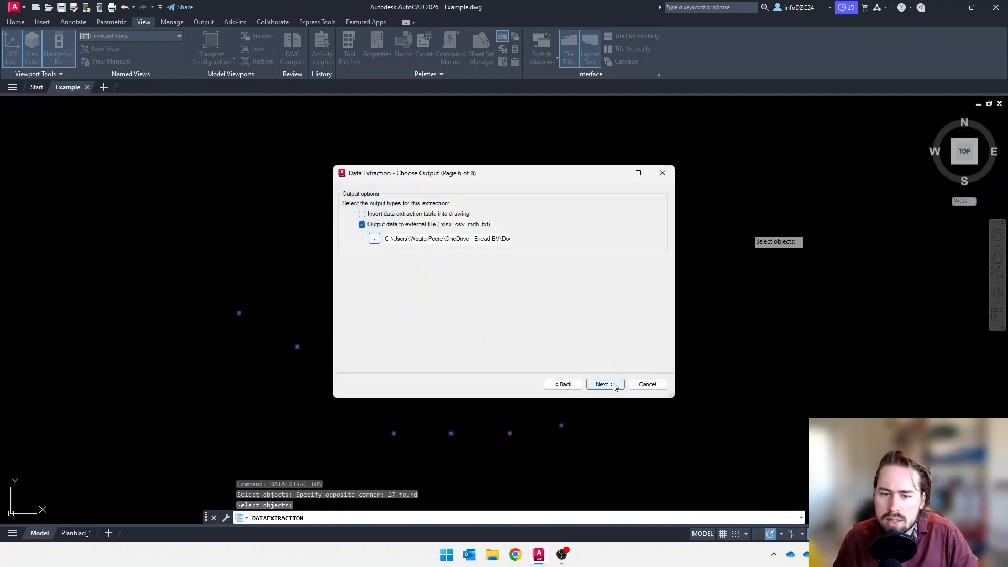
left_click(614, 386)
left_click(606, 384)
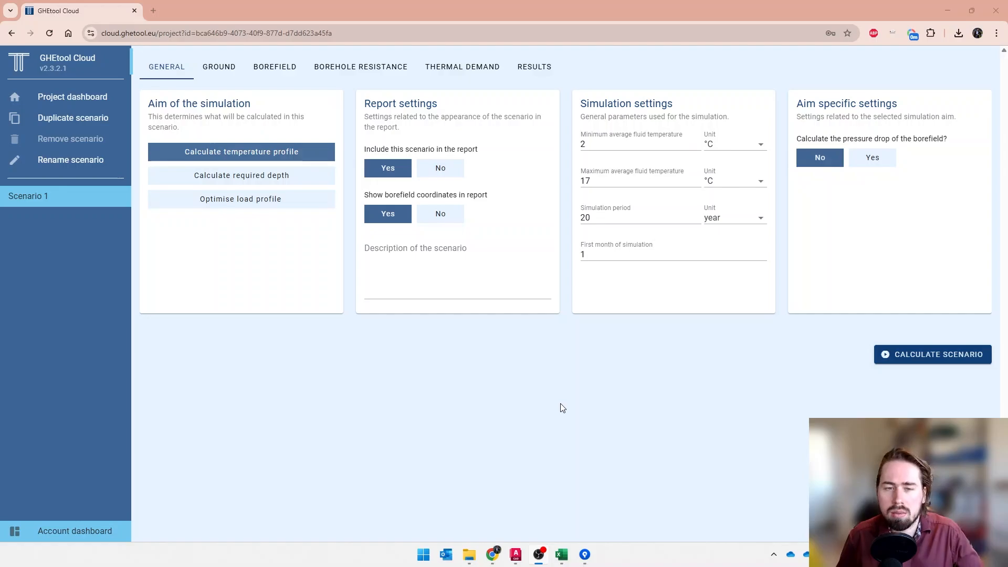
In GHEtool Cloud, set the borefield configuration of Scenario 1 to Customized
left_click(275, 67)
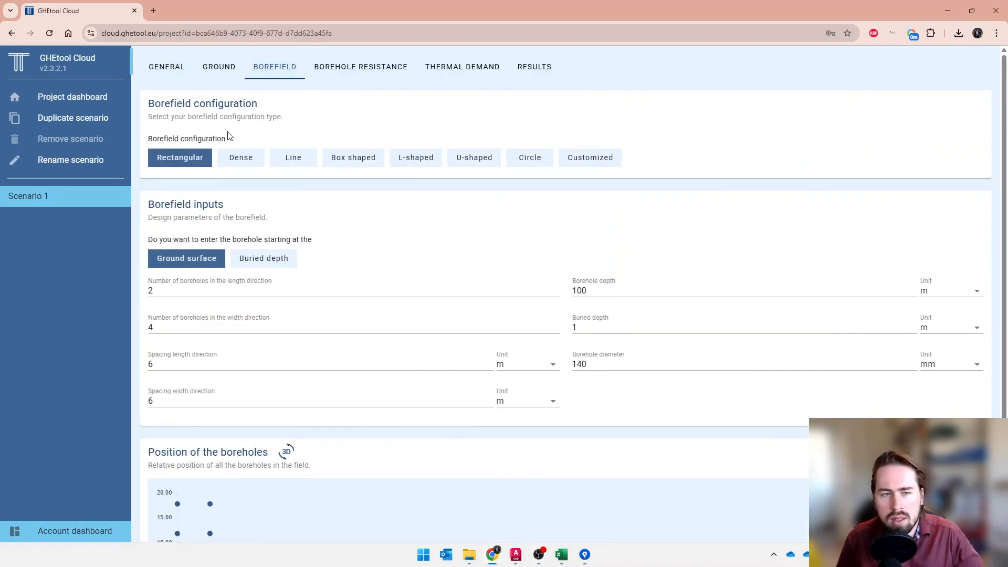
left_click(596, 162)
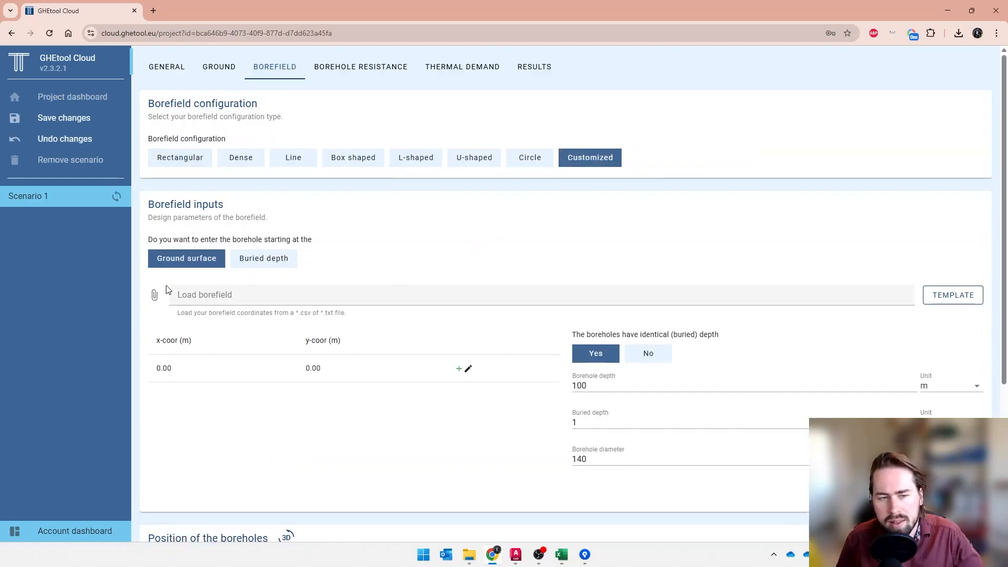
Load Example.csv and overwrite the existing borefield, using Position X for x-coor and Position Y for y-coor in metres
left_click(193, 305)
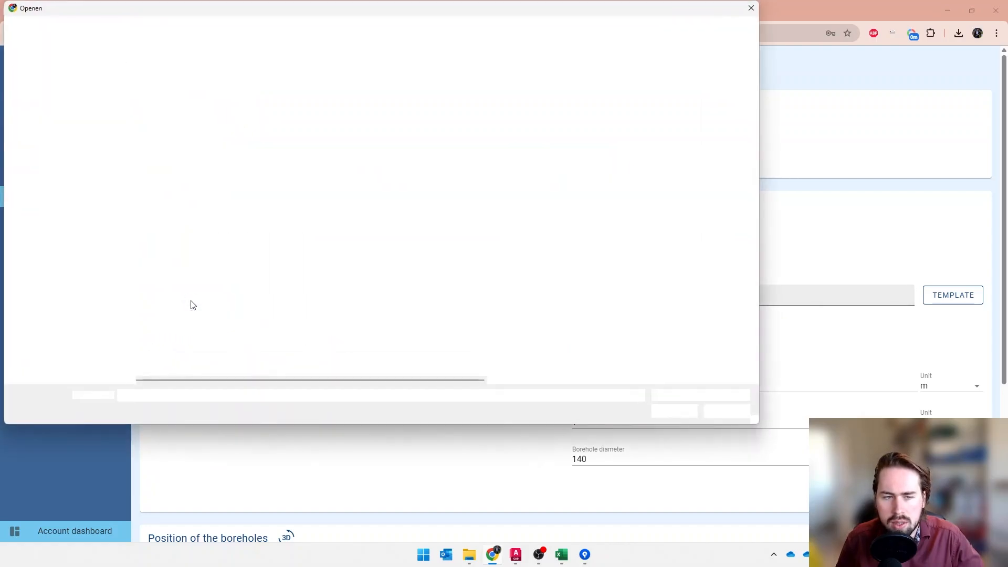
left_click(168, 231)
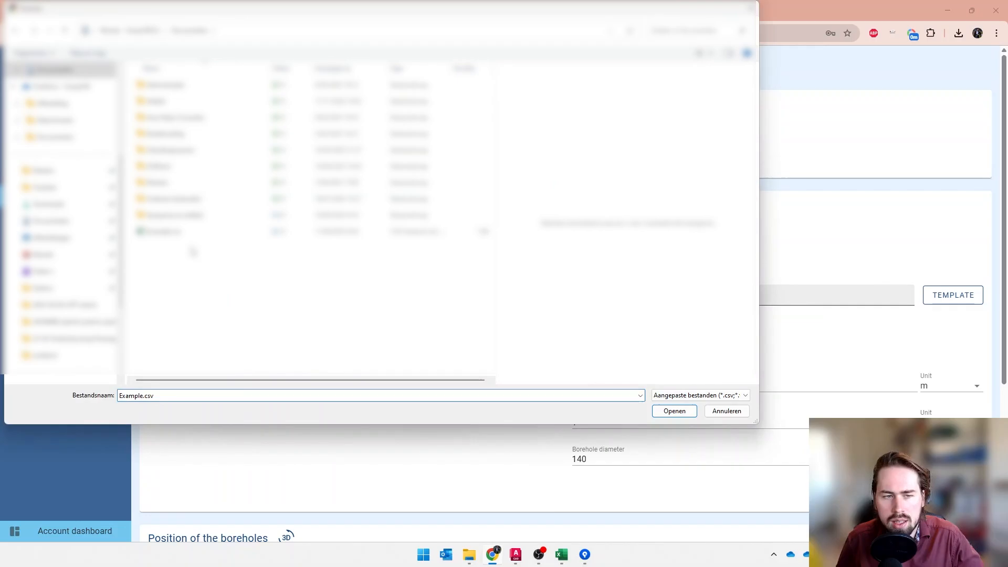
left_click(686, 411)
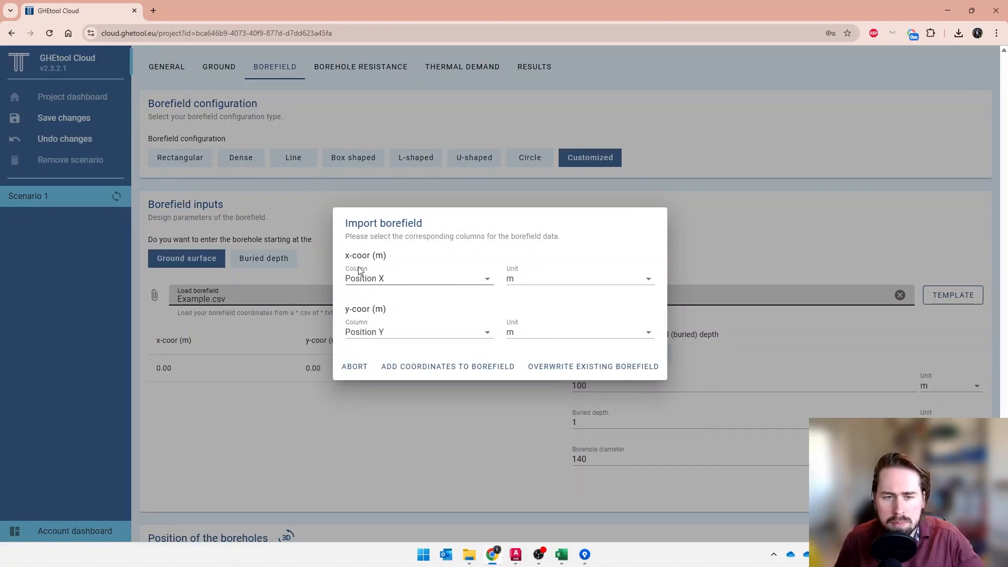
left_click(390, 285)
left_click(375, 302)
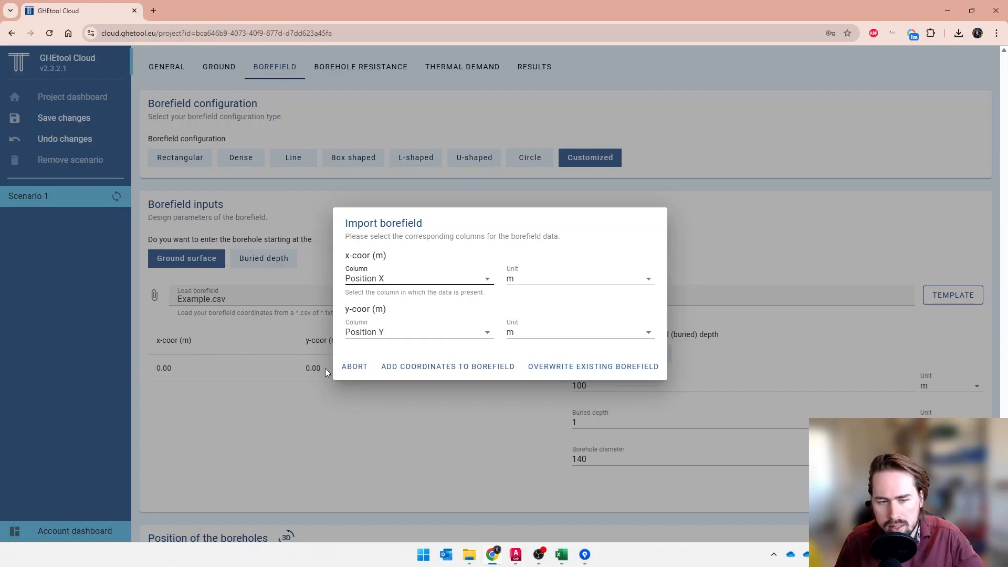
left_click(548, 372)
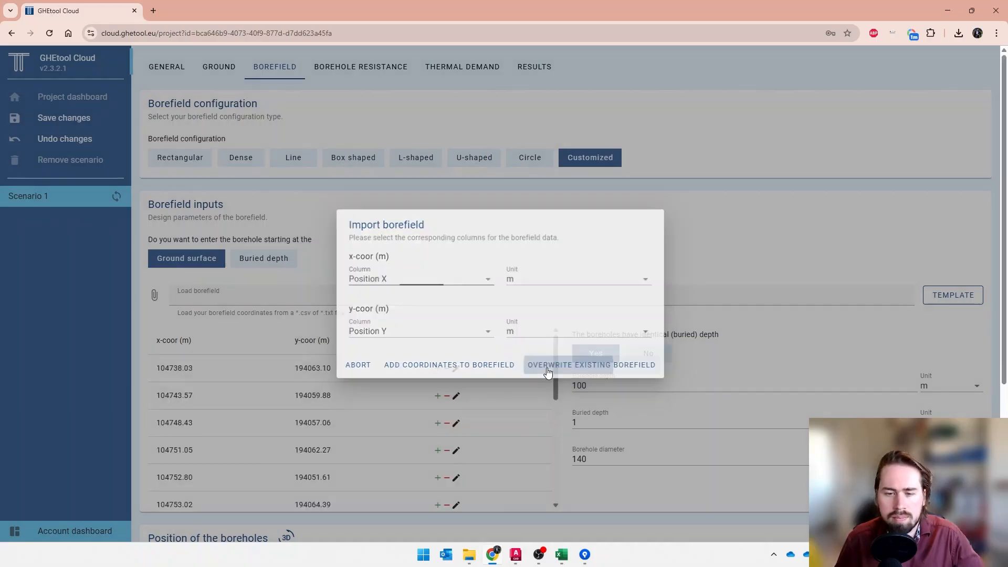
Review the imported coordinates and the borehole position plot, and compare them with the points in the AutoCAD drawing
scroll(548, 372, "down", 3)
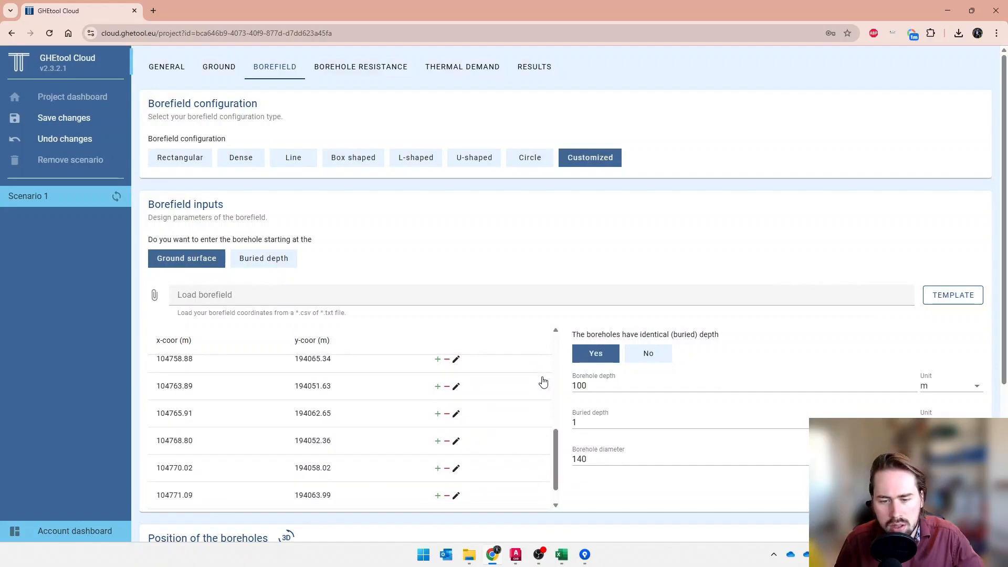
scroll(571, 488, "down", 1)
scroll(570, 491, "down", 3)
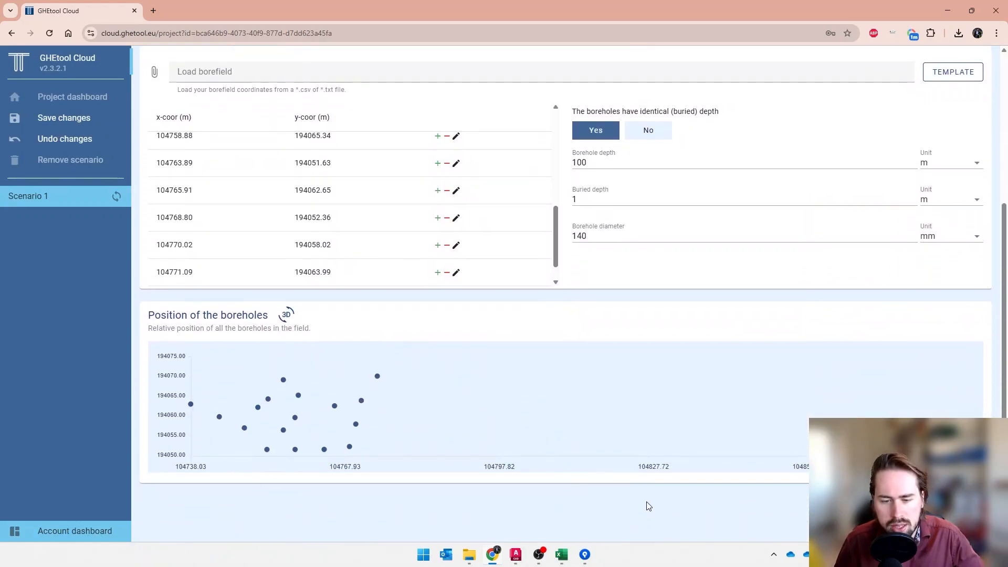
mouse_move(507, 557)
left_click(516, 512)
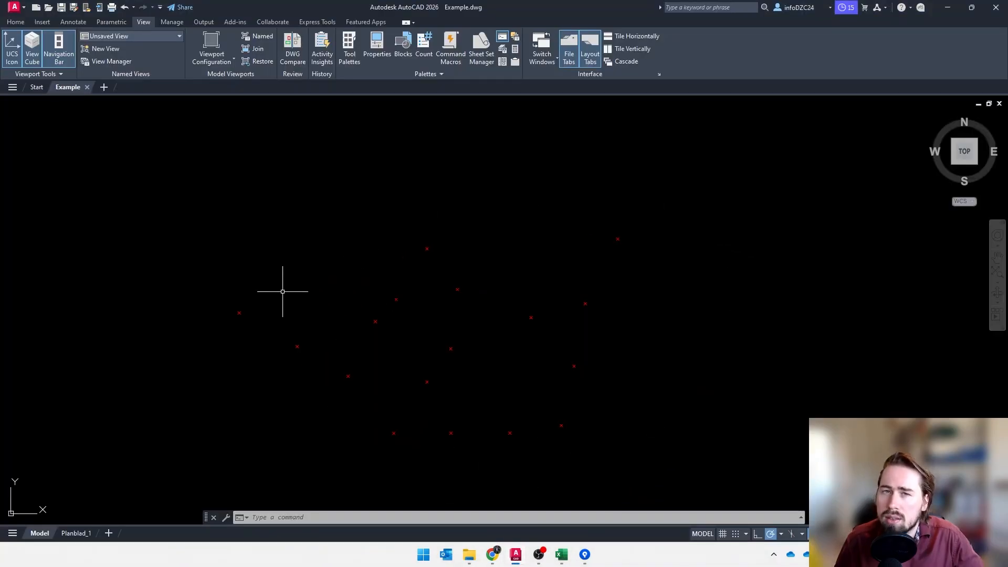
left_click(950, 9)
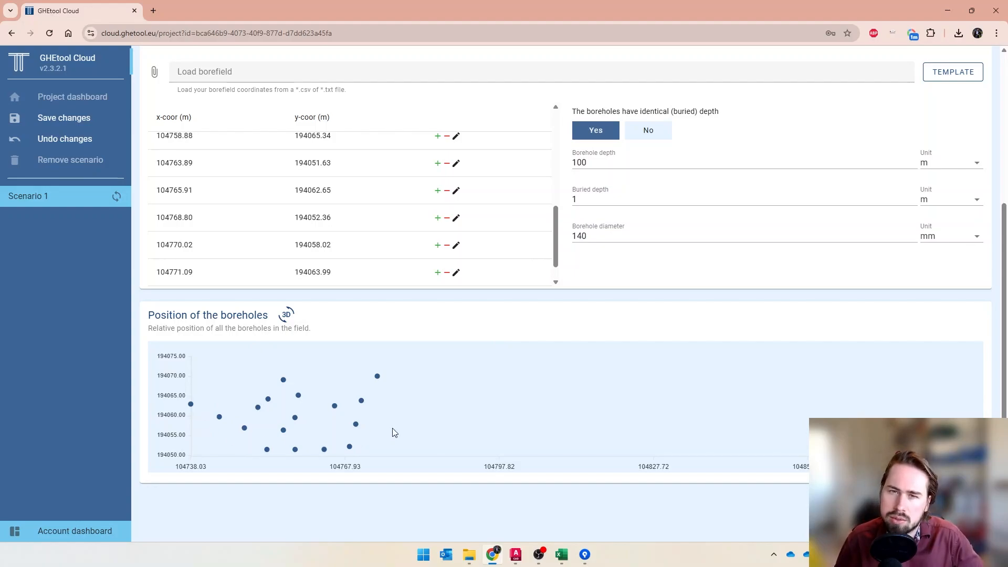
Try individual borehole depths with inclined boreholes, and switch back to identical depths without inclination
scroll(397, 441, "up", 1)
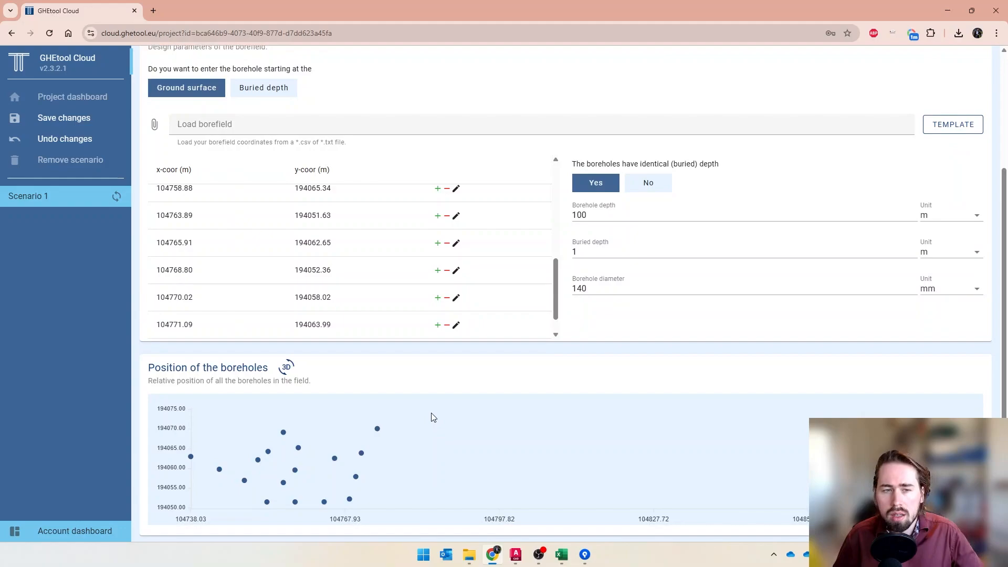
scroll(305, 299, "up", 6)
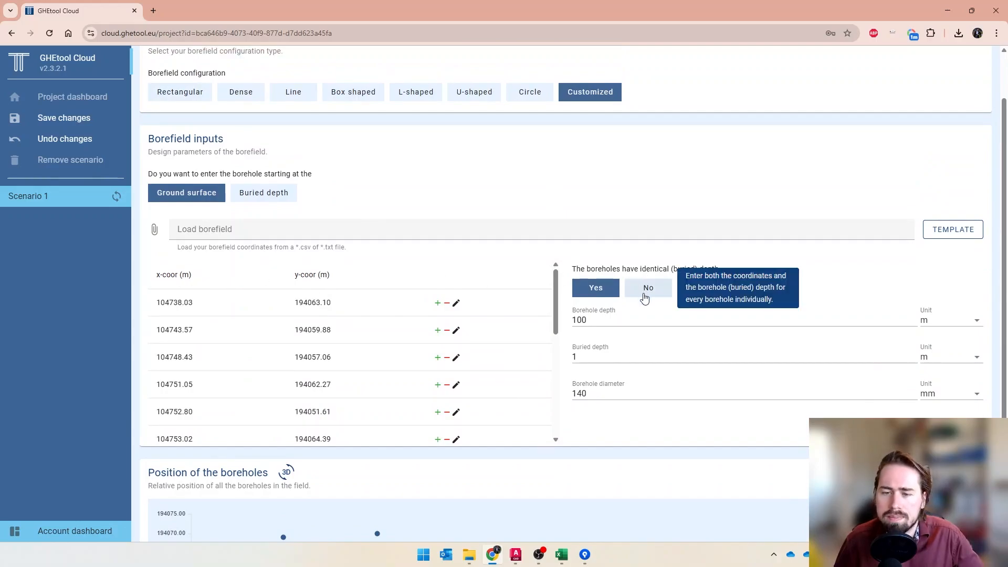
left_click(646, 298)
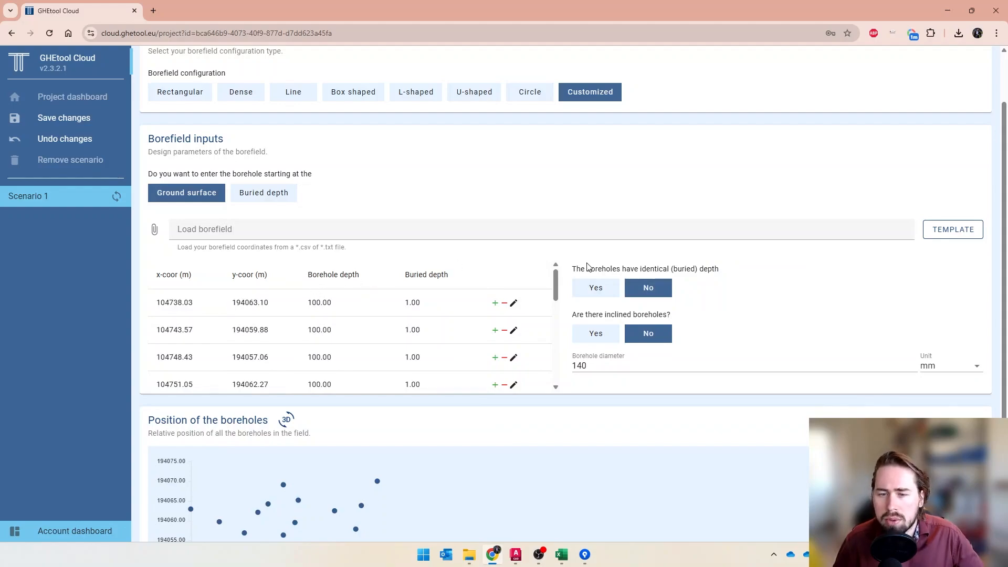
left_click(612, 341)
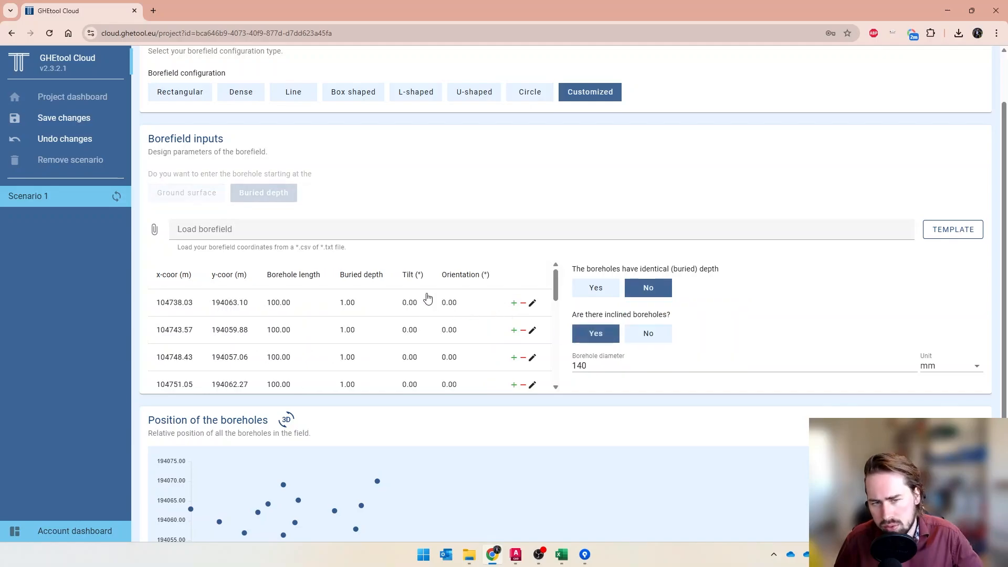
left_click(658, 342)
left_click(601, 290)
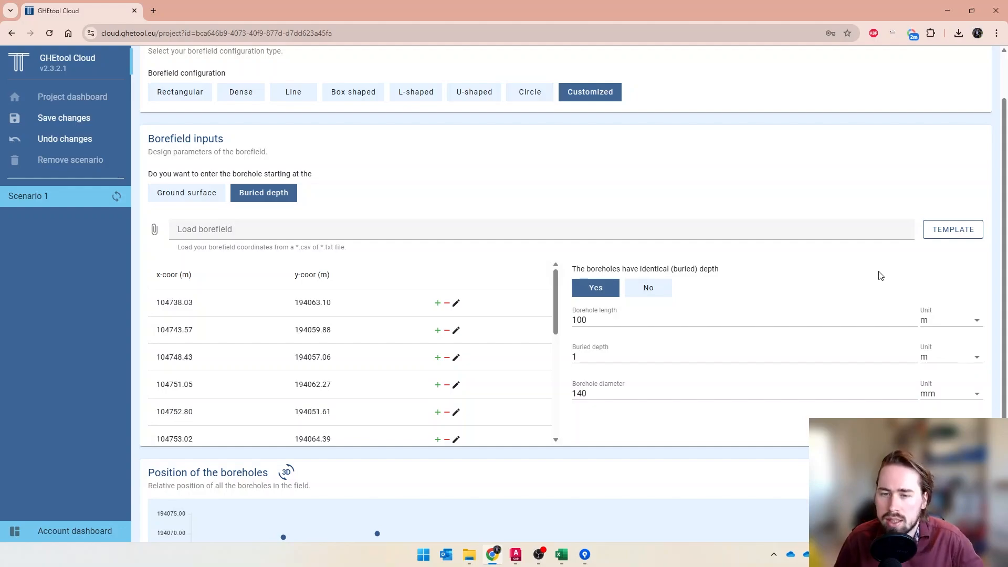
Change the borefield configuration to Rectangular with 4 boreholes in the length direction
scroll(788, 273, "down", 2)
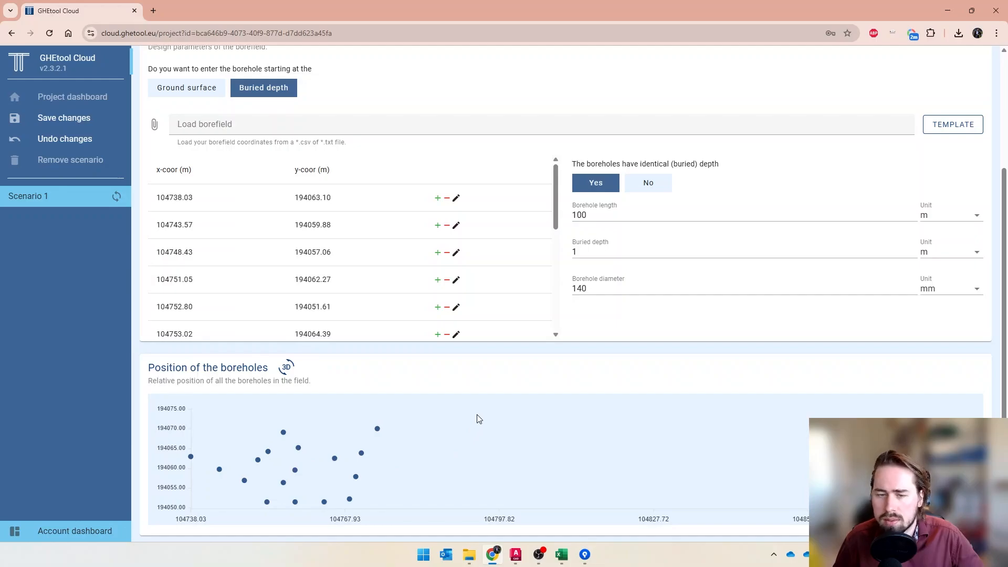
scroll(478, 419, "up", 3)
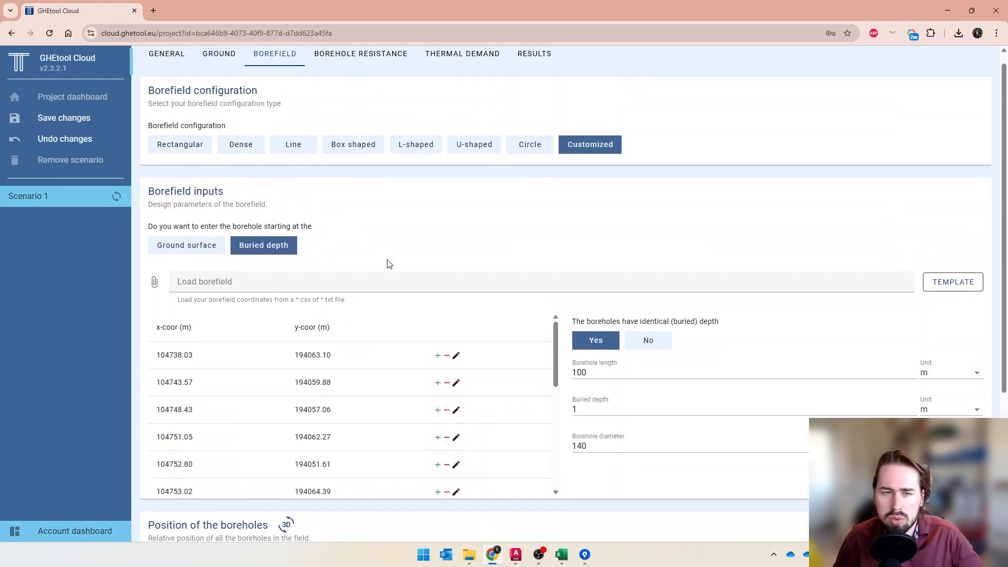
left_click(194, 158)
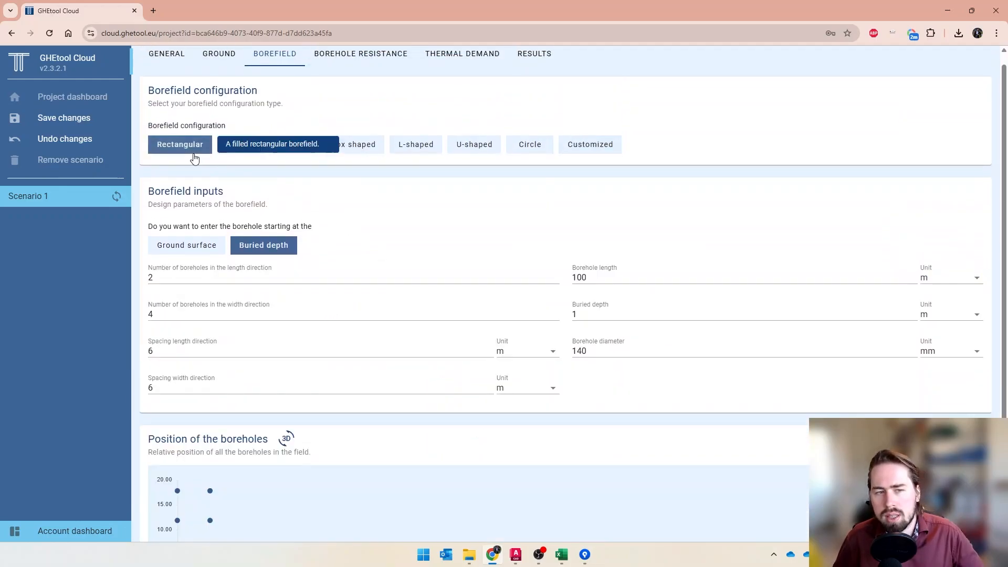
left_click_drag(180, 277, 67, 278)
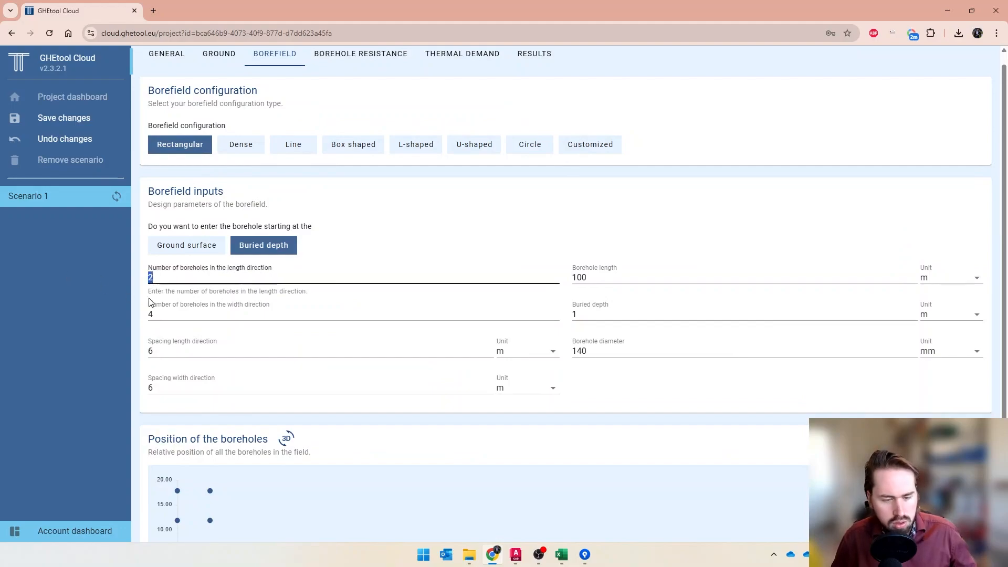
type("4")
scroll(420, 431, "down", 2)
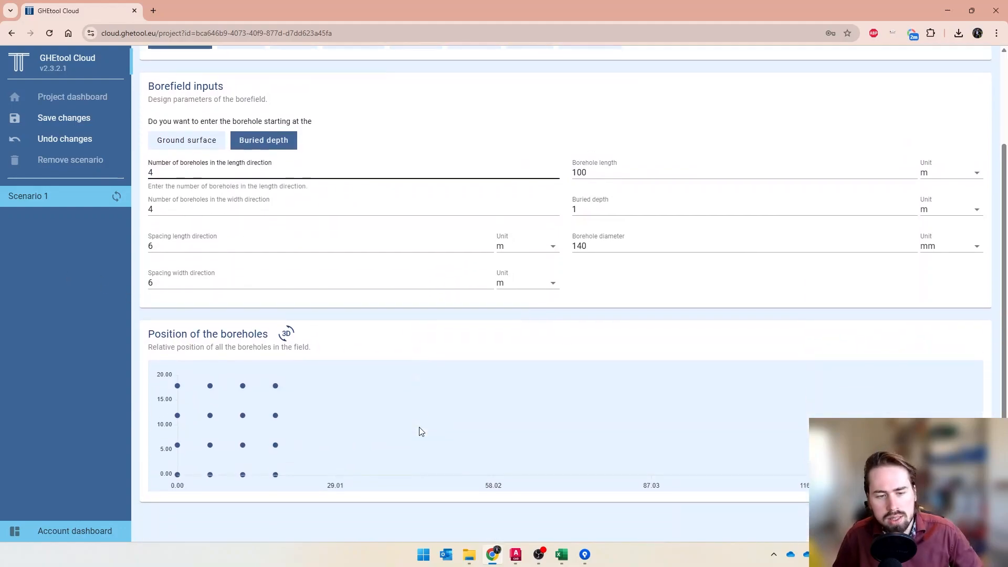
Convert the rectangular borefield into a manual borefield and delete the borehole at (12, 12)
left_click(244, 419)
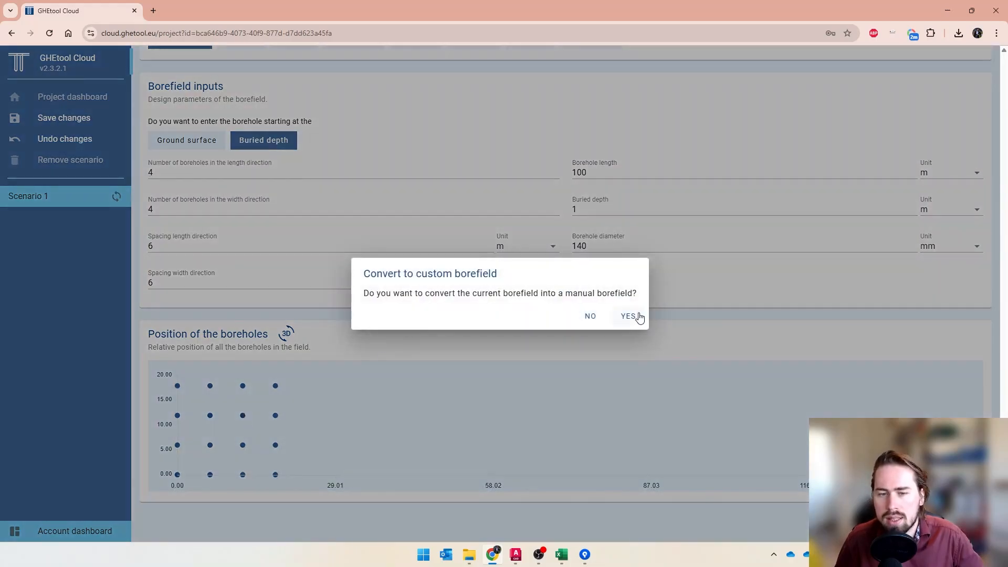
left_click(628, 317)
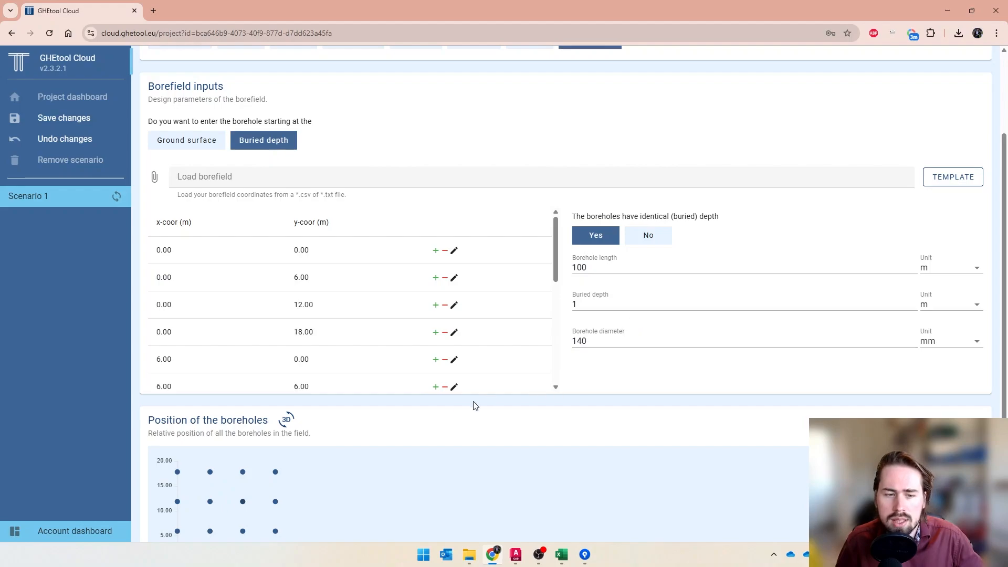
scroll(447, 420, "down", 1)
scroll(359, 256, "down", 5)
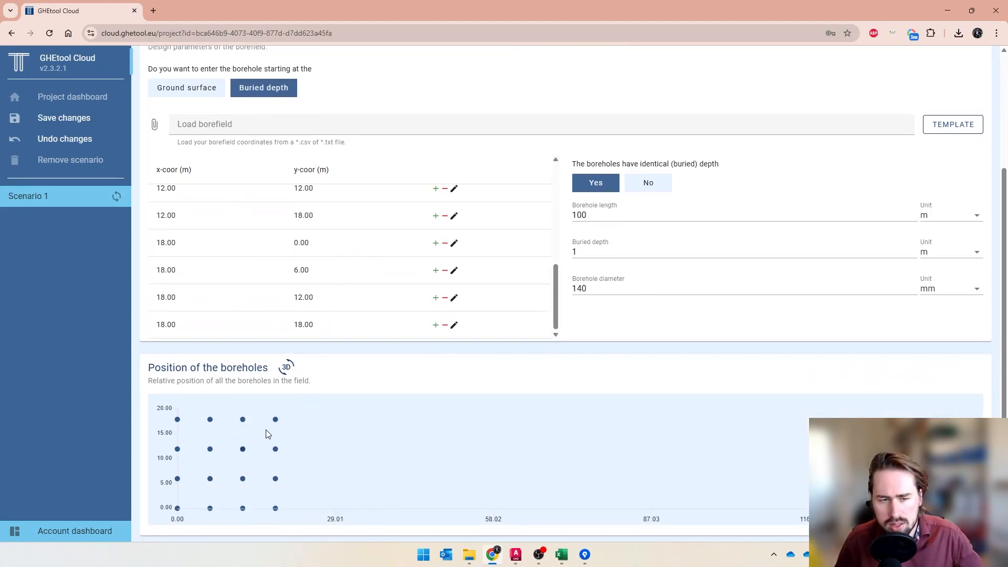
left_click(243, 450)
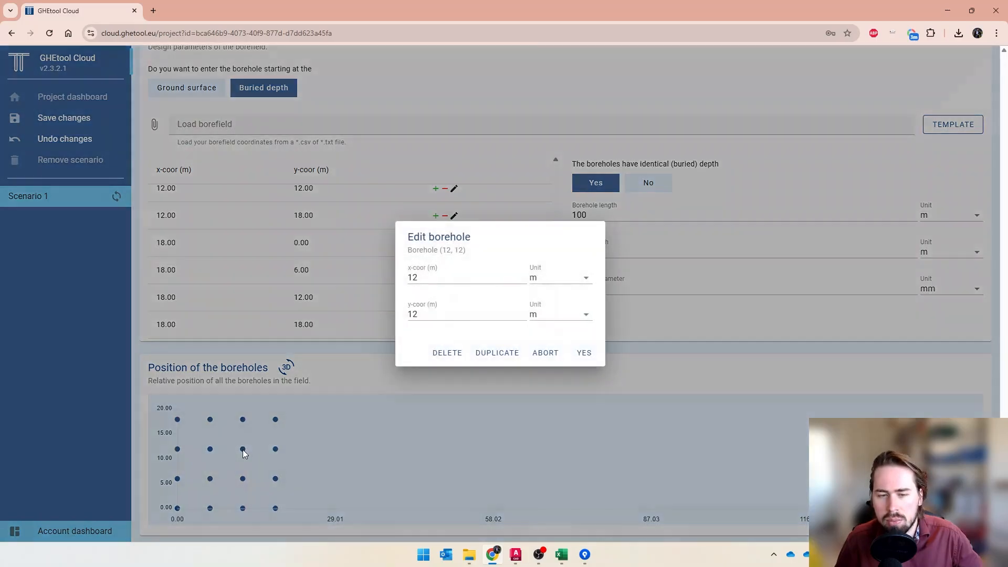
left_click(447, 352)
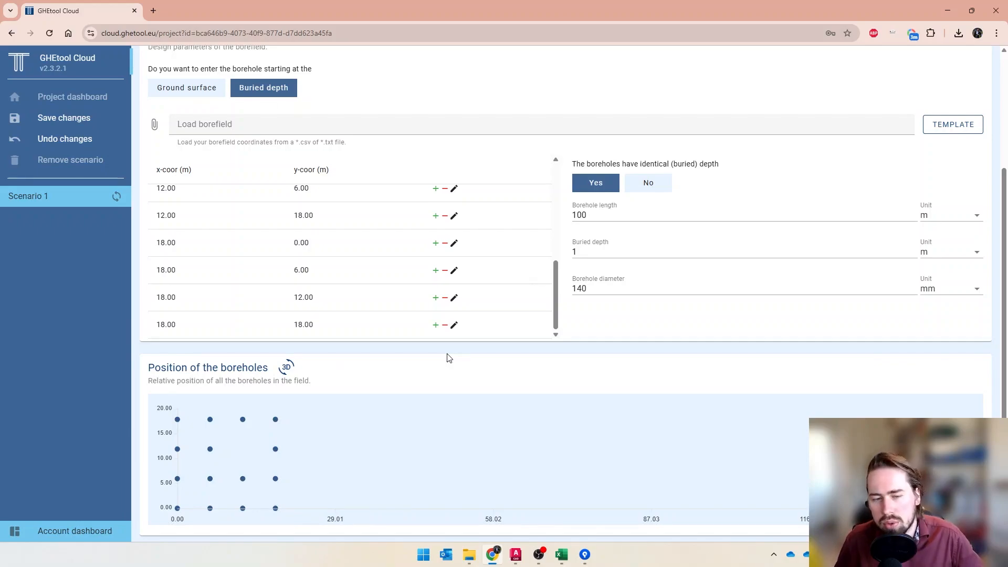
Duplicate the corner borehole at (18, 18) and set the y-coordinate of one copy to 25 m
left_click(276, 419)
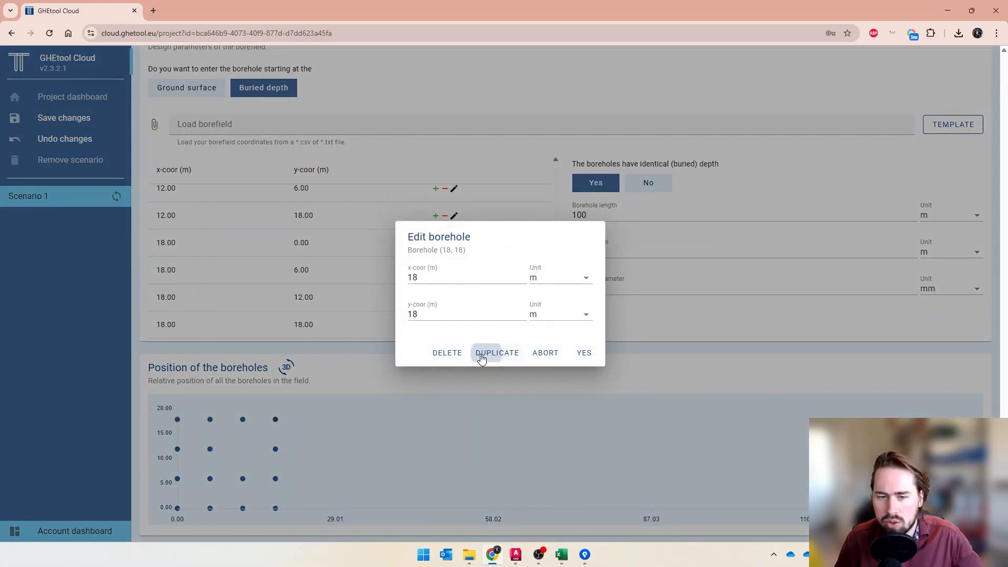
left_click(482, 359)
double_click(413, 316)
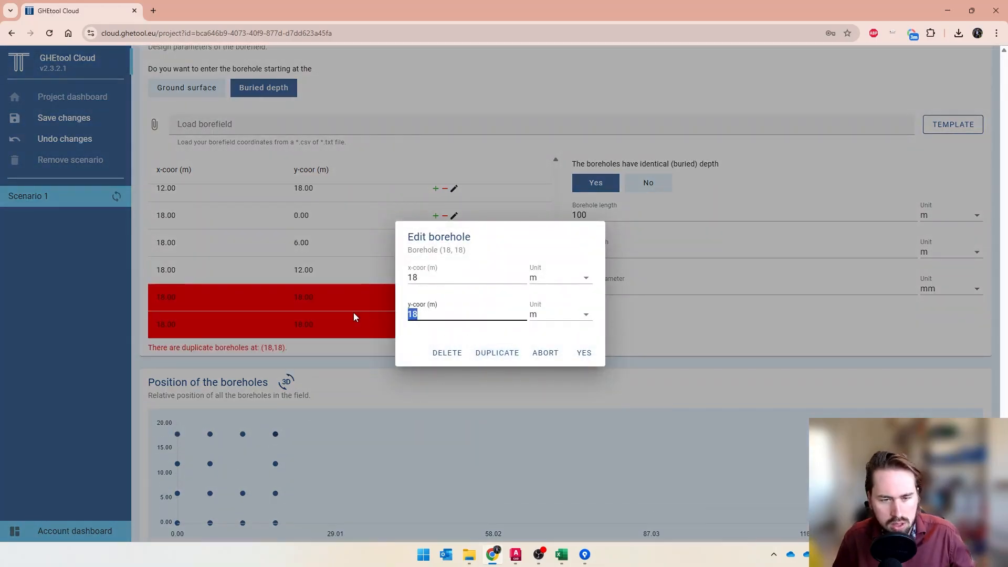
type("25")
left_click(588, 356)
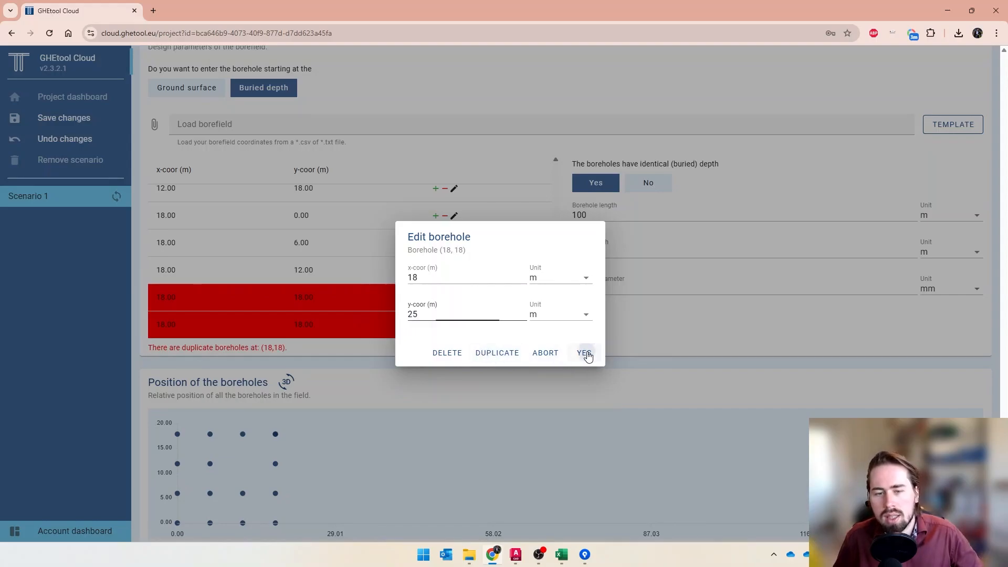